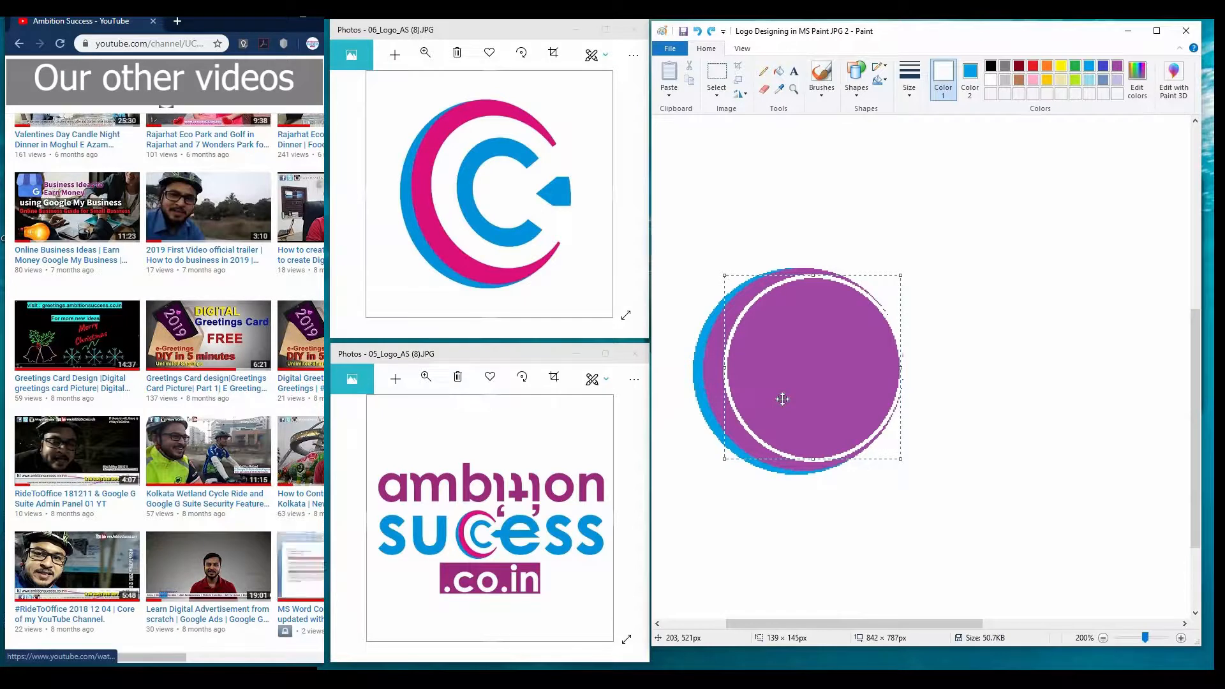
- Align the white circle outline inside the purple disc and fill its interior with white to leave a purple crescent
drag(782, 399, 783, 398)
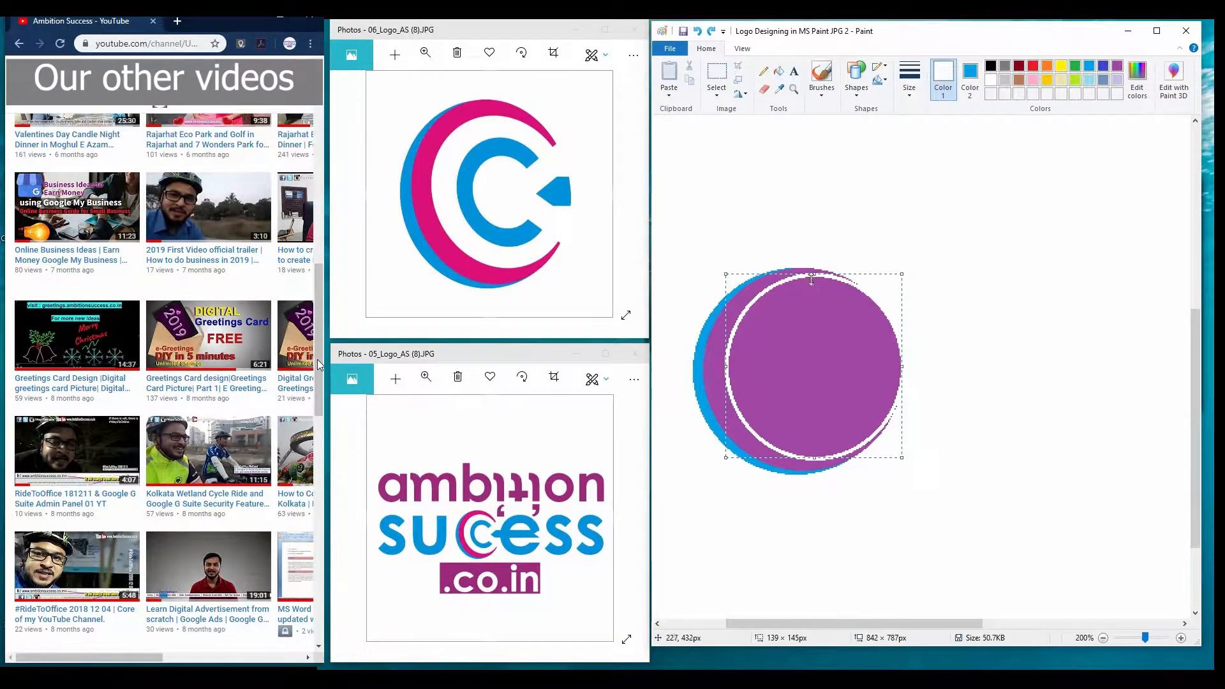
drag(815, 326, 816, 324)
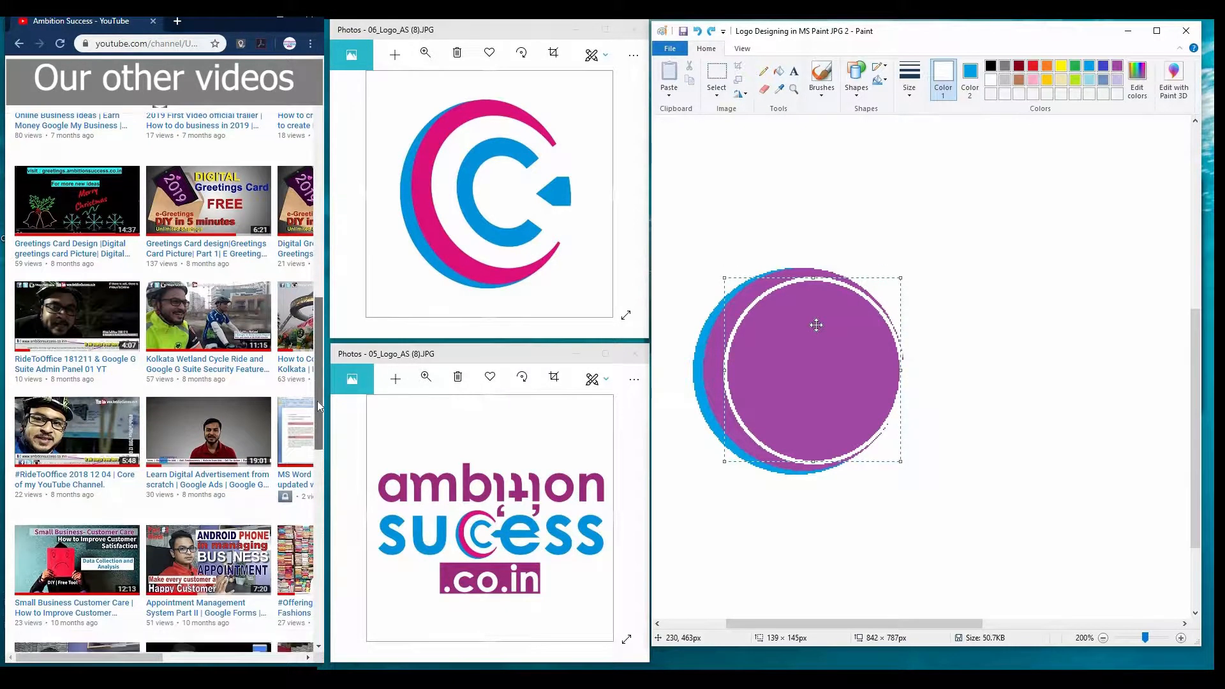
drag(818, 325, 820, 326)
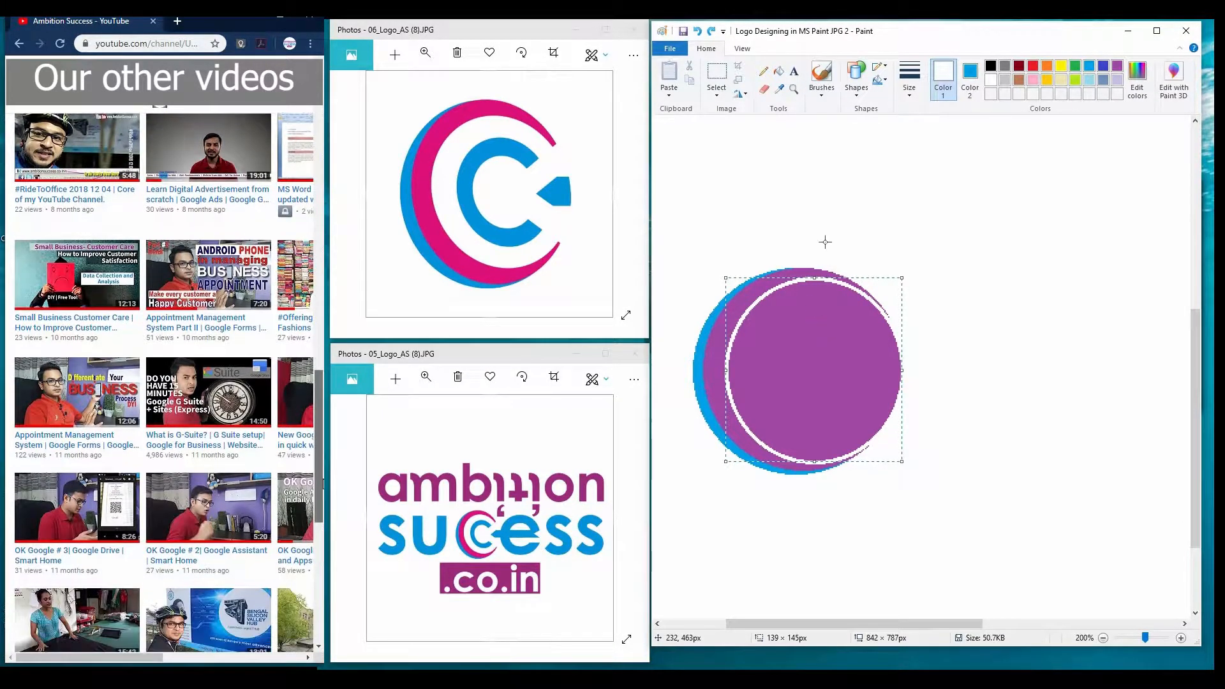
click(779, 71)
click(832, 399)
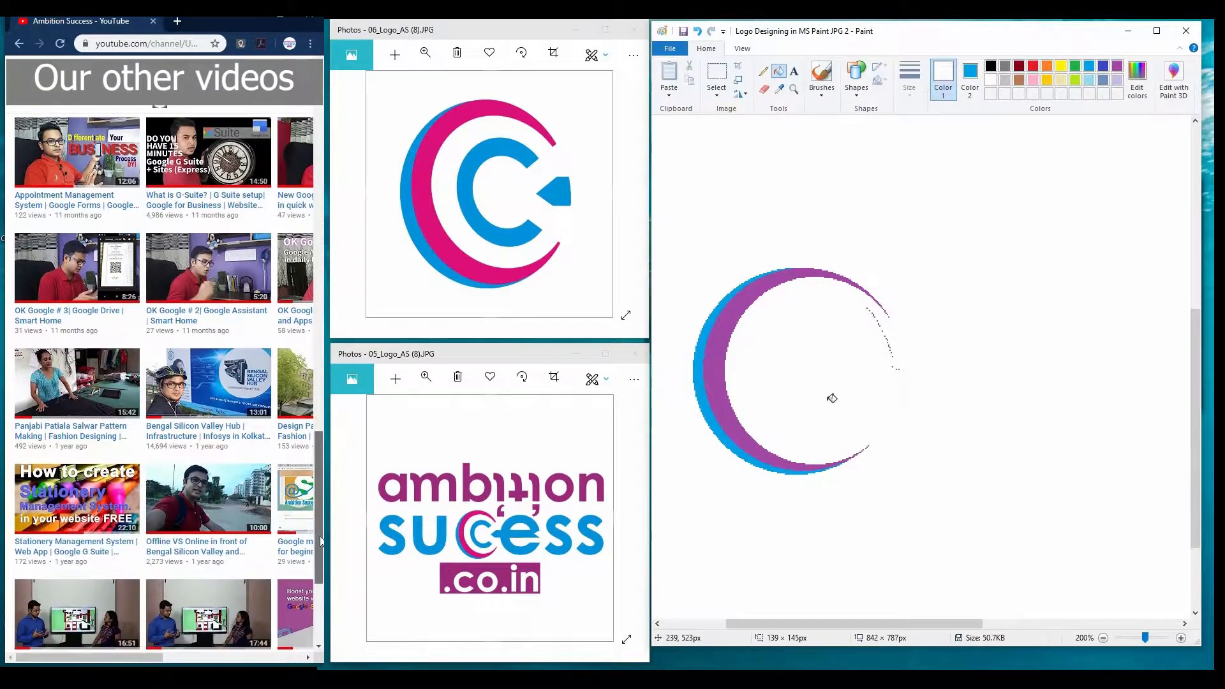
- Paint over the stray purple specks between the crescent's tips with a white brush
click(825, 94)
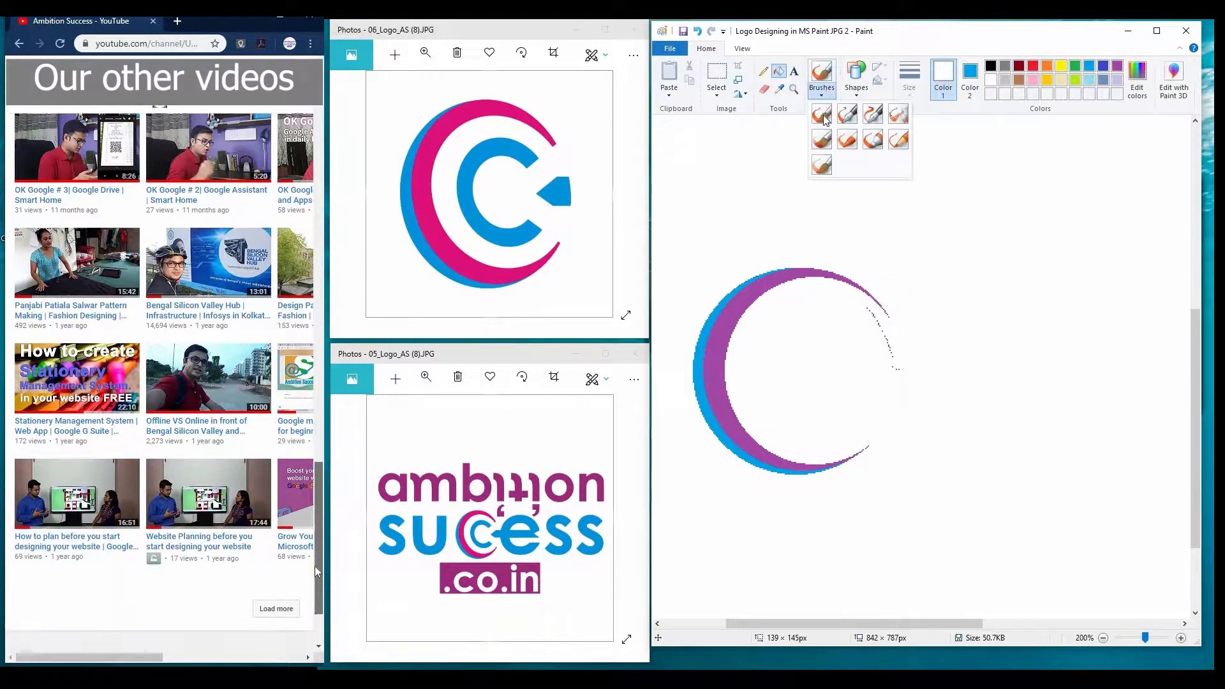
click(819, 121)
drag(866, 306, 895, 365)
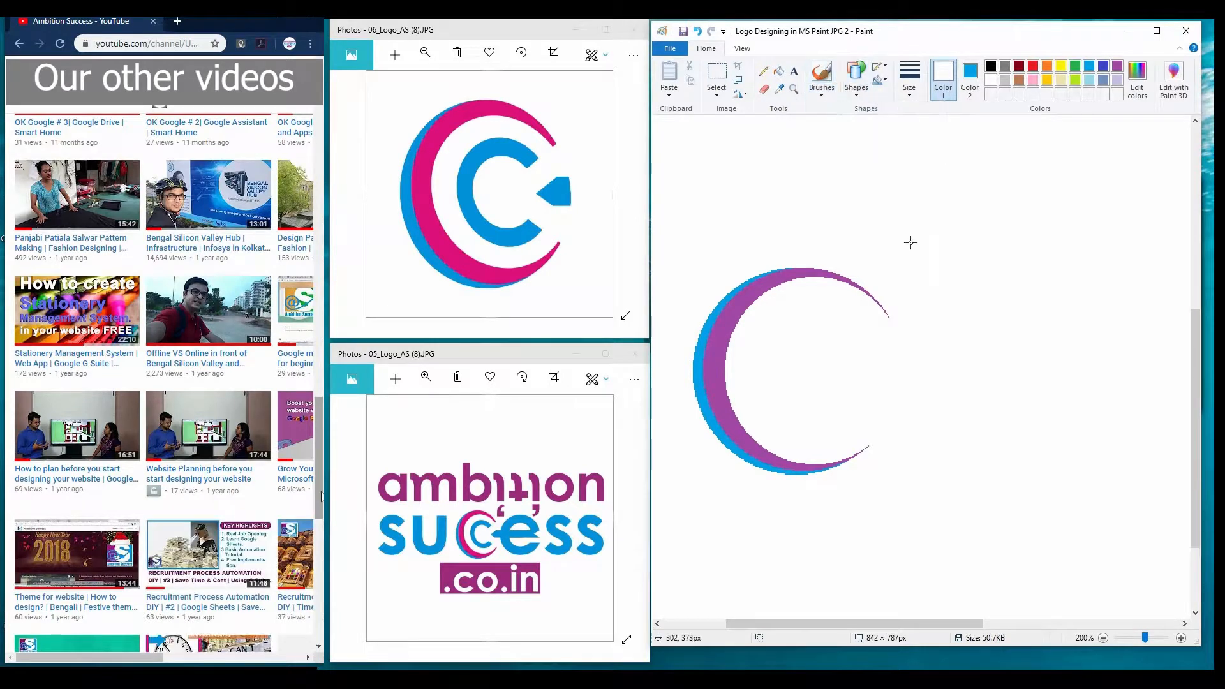
- Draw a blue circle about 92 × 92 px inside the crescent's opening and fill it with the same blue
drag(813, 377, 906, 450)
click(1089, 66)
key(ctrl+z)
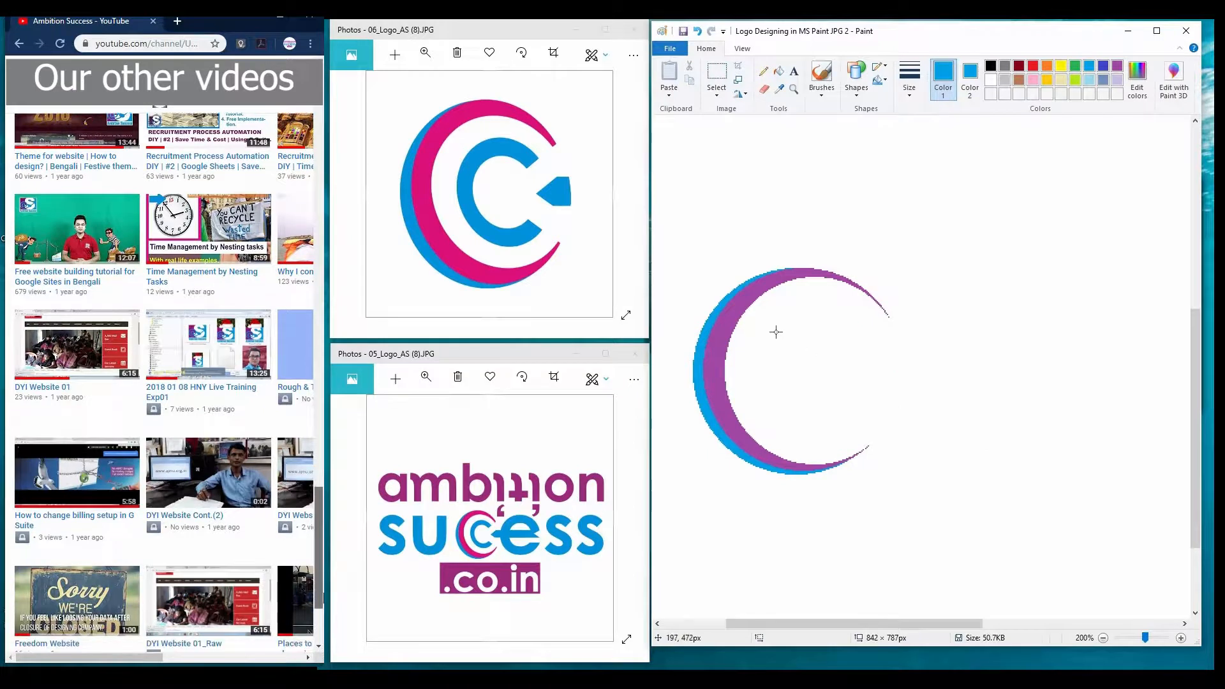
drag(774, 331, 892, 449)
drag(845, 397, 829, 377)
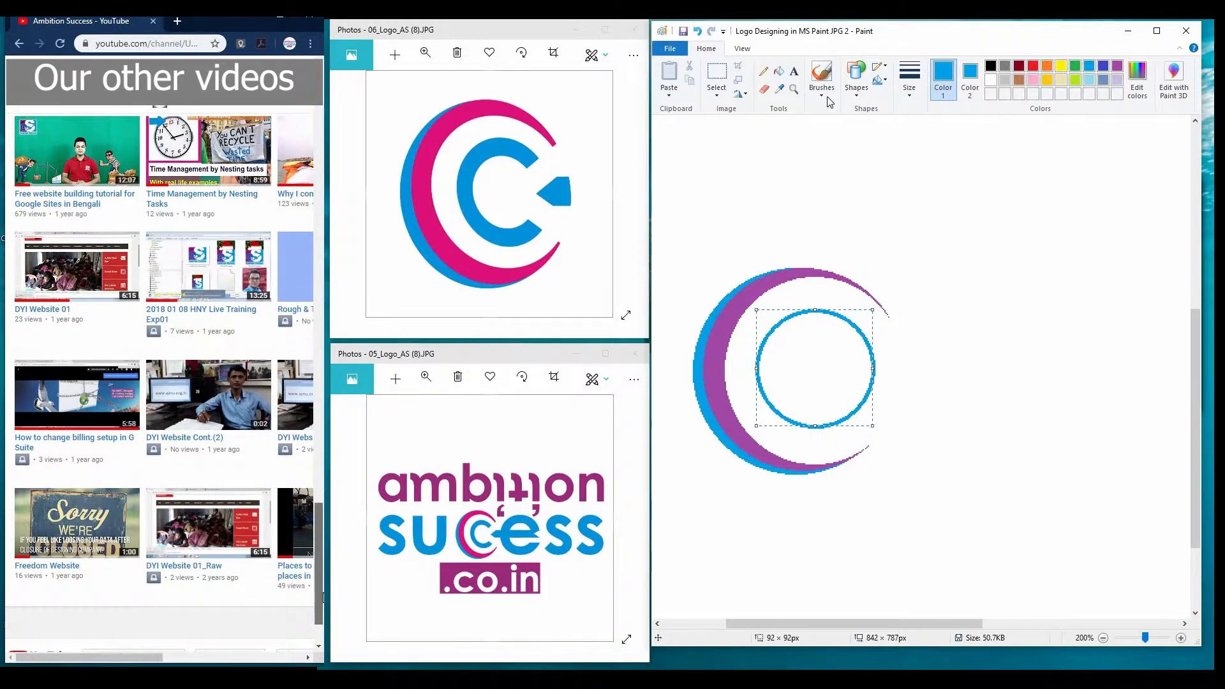
click(779, 71)
click(827, 353)
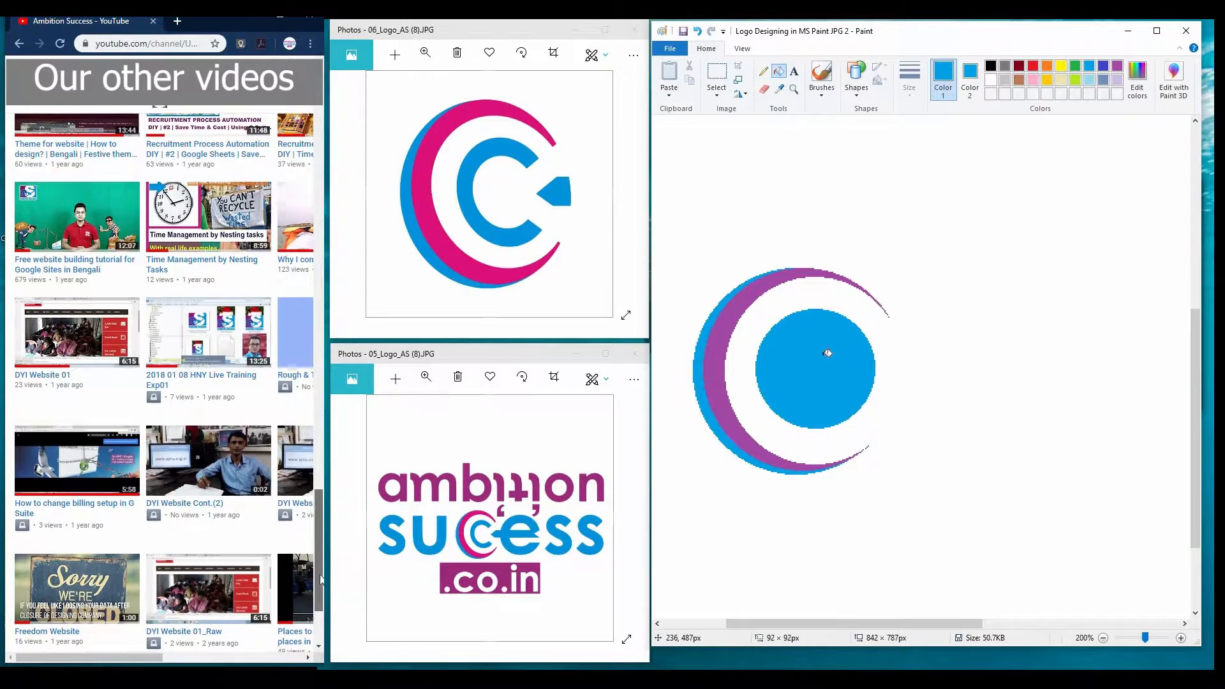
- Draw a white circle about 67 × 69 px centred in the blue disc and fill it with white to form a ring
click(856, 83)
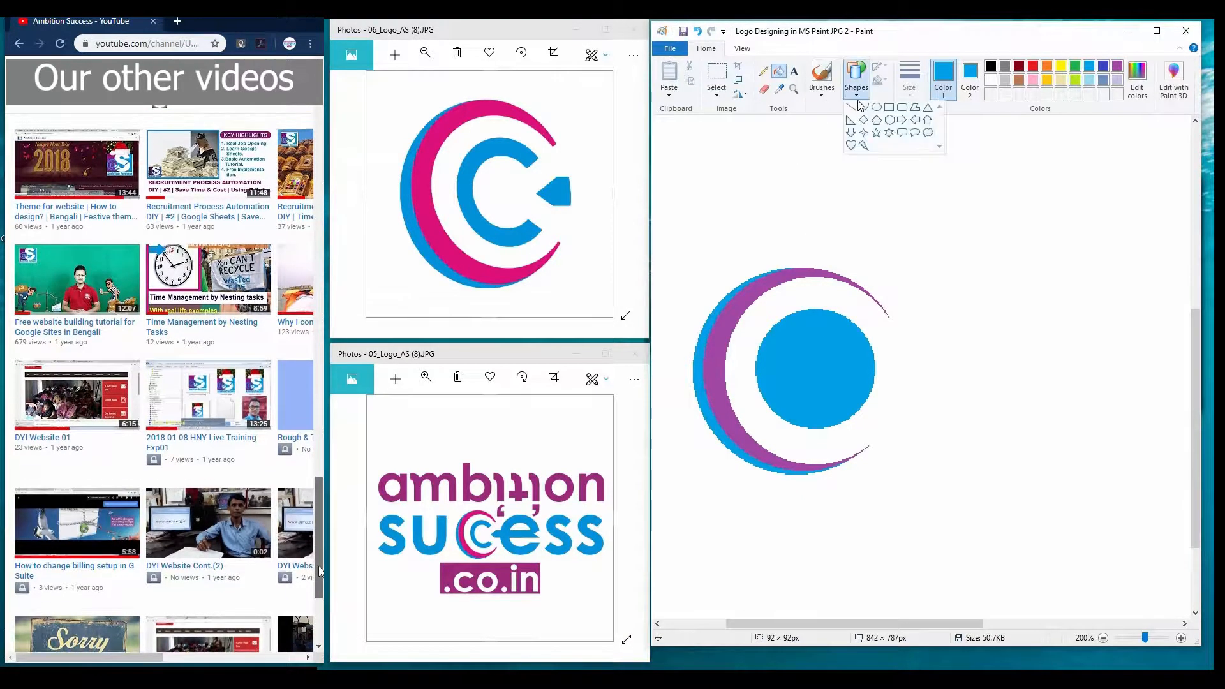
click(877, 107)
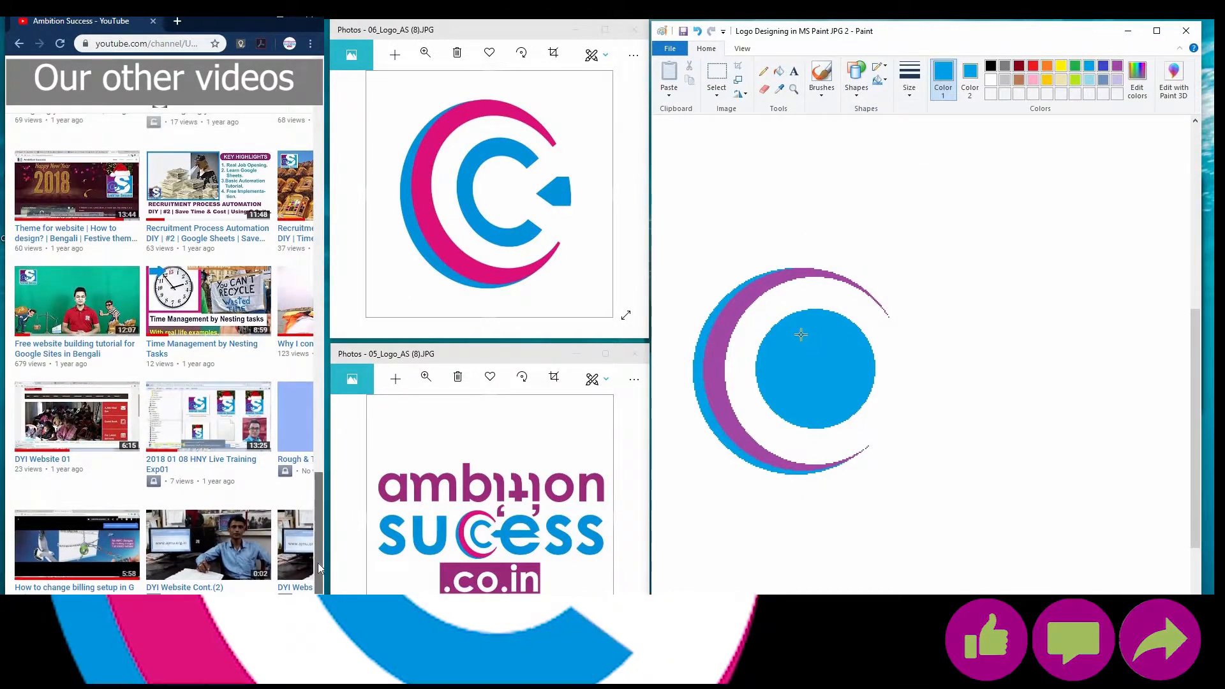
drag(801, 335, 840, 372)
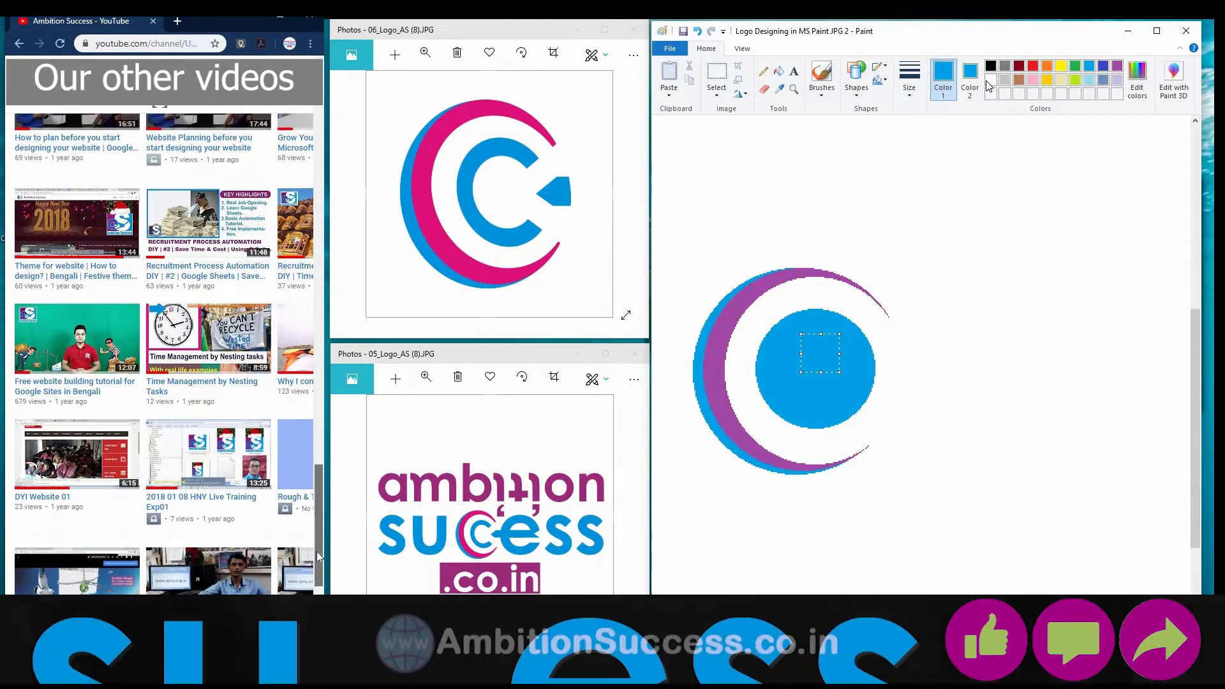
click(991, 80)
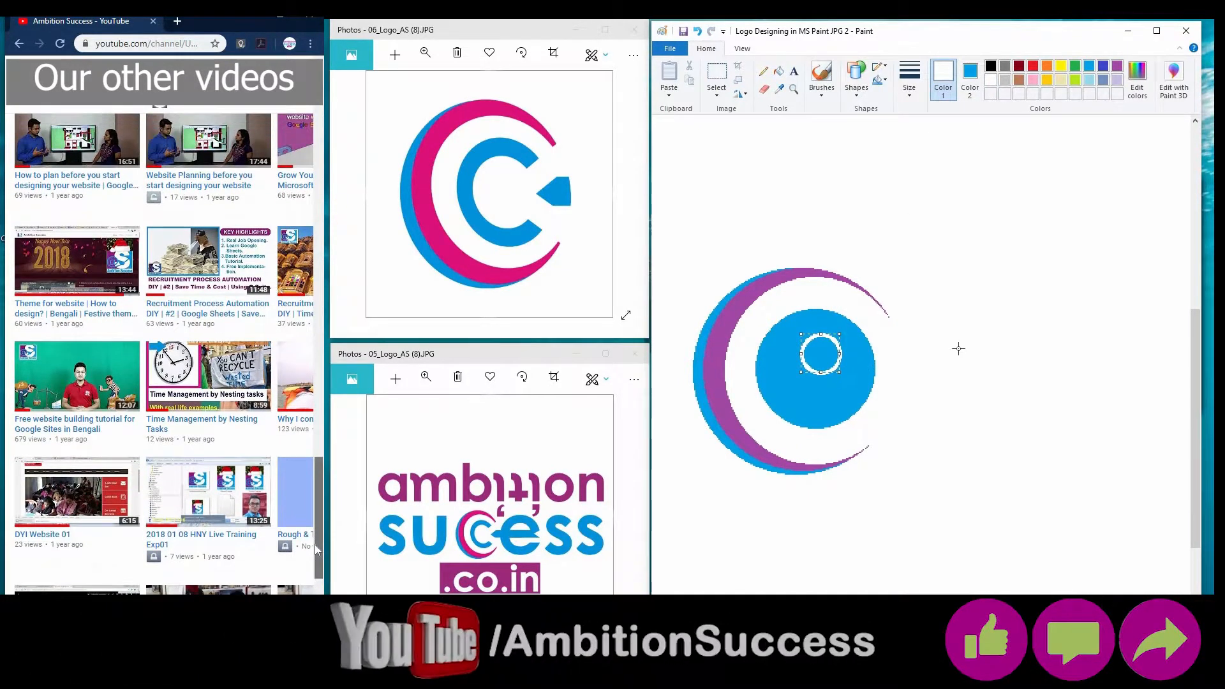
key(ctrl+z)
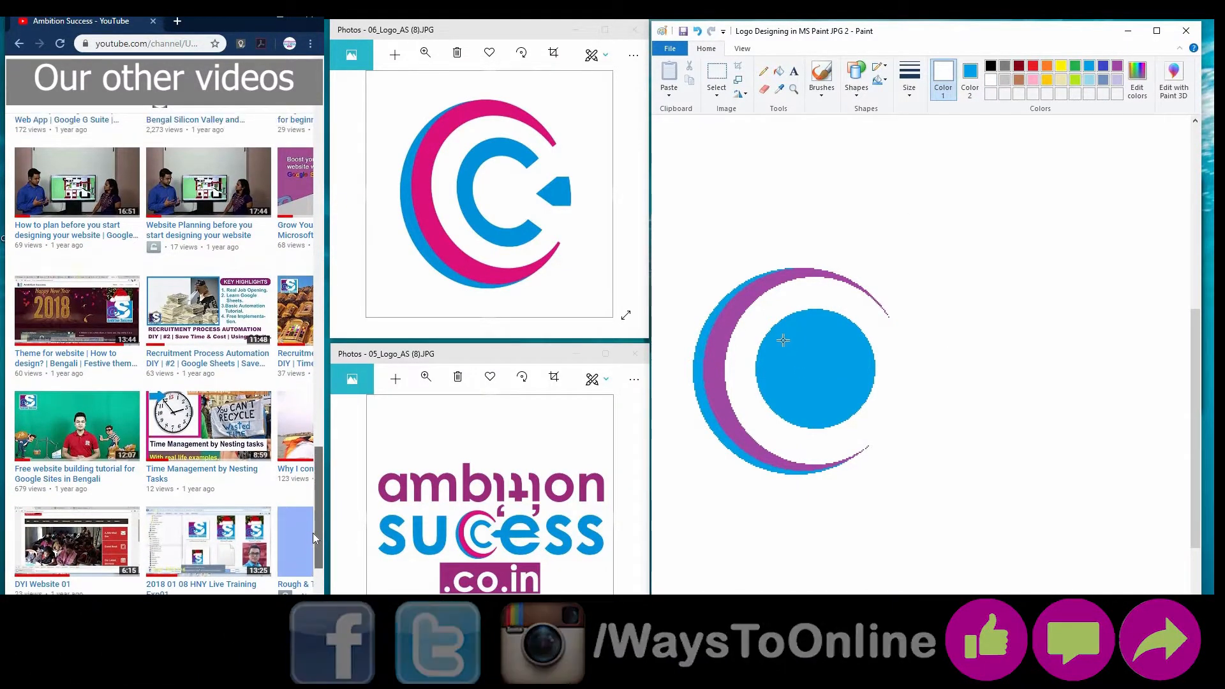
mouse_move(790, 338)
mouse_down()
mouse_move(863, 415)
mouse_move(817, 366)
mouse_move(857, 411)
mouse_move(828, 374)
mouse_up()
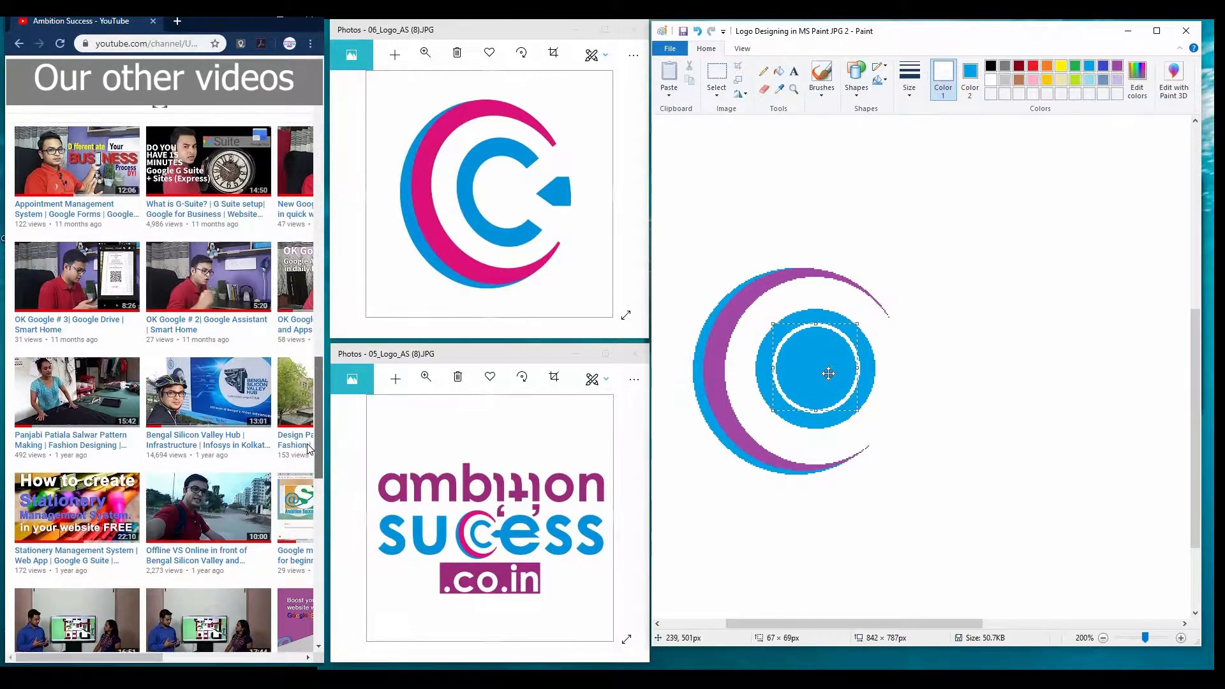
click(779, 71)
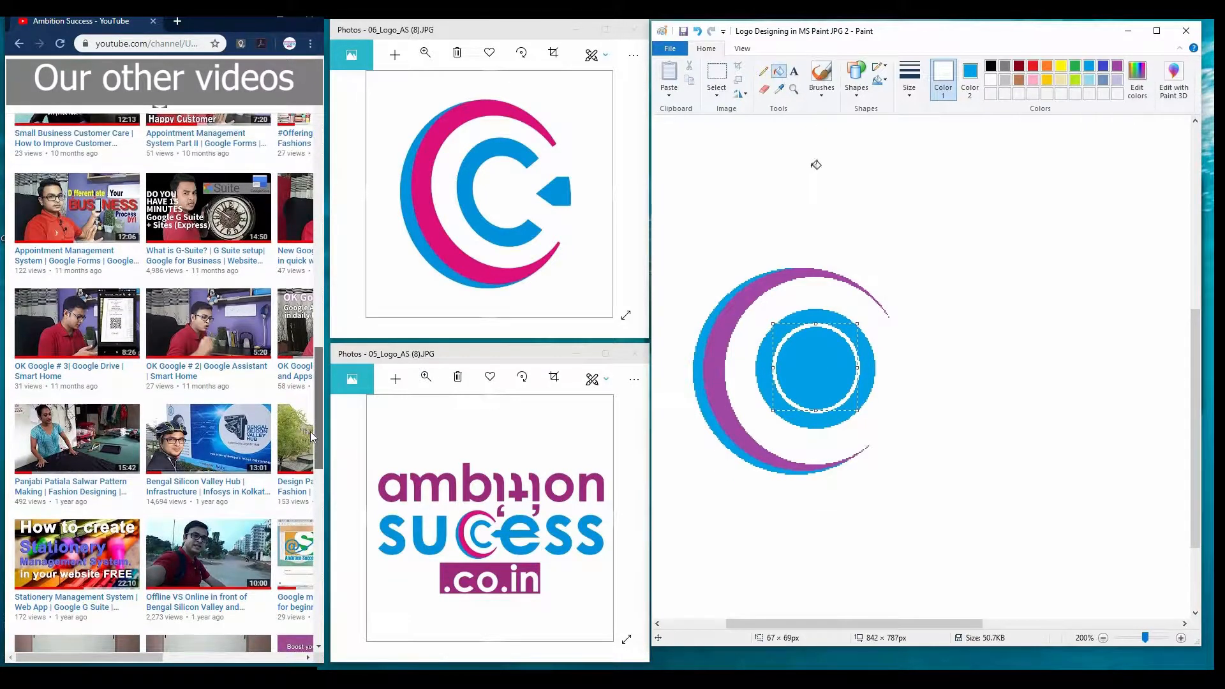
click(823, 352)
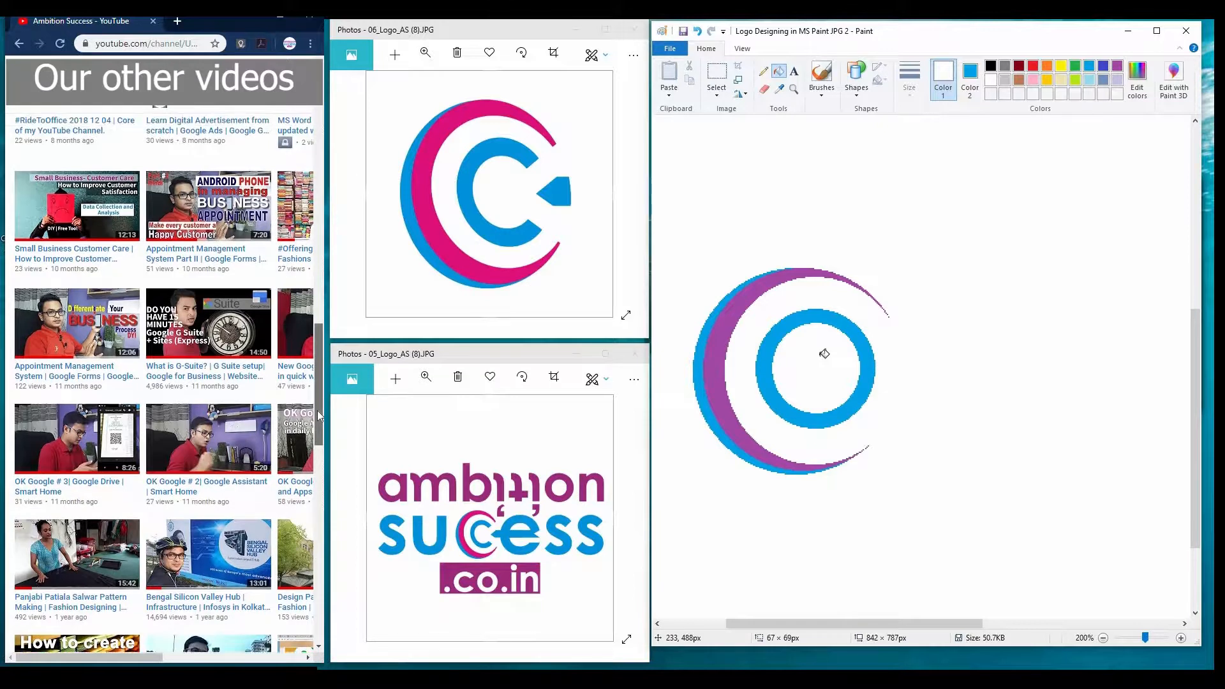
- Outline two diagonal bands from the ring's centre across its right side with light grey lines, and fill them with white
drag(317, 411, 319, 396)
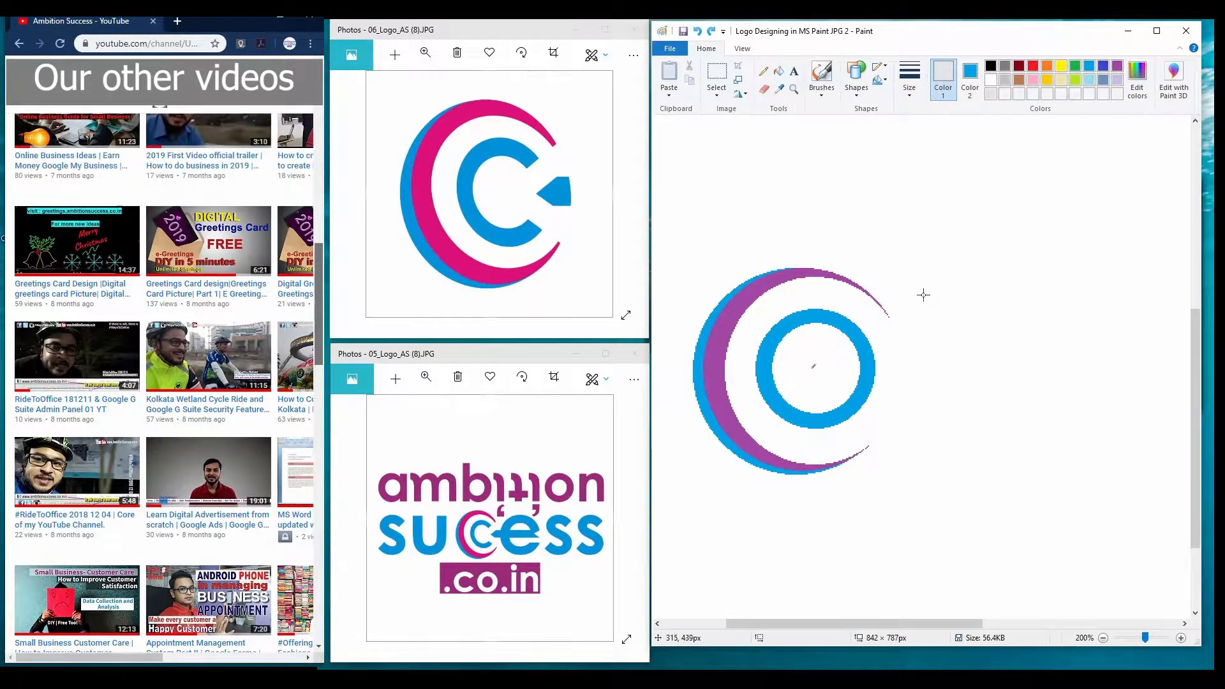
drag(893, 300, 839, 358)
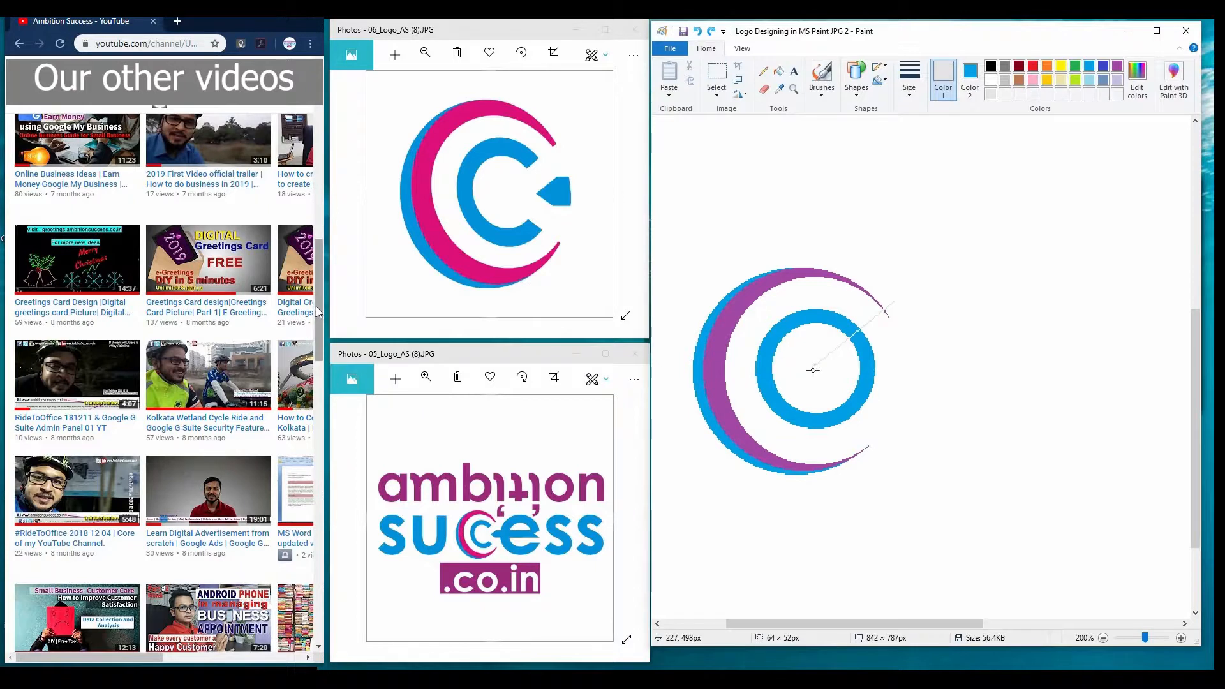
mouse_move(813, 370)
mouse_down()
mouse_move(919, 419)
mouse_move(920, 436)
mouse_move(886, 442)
mouse_up()
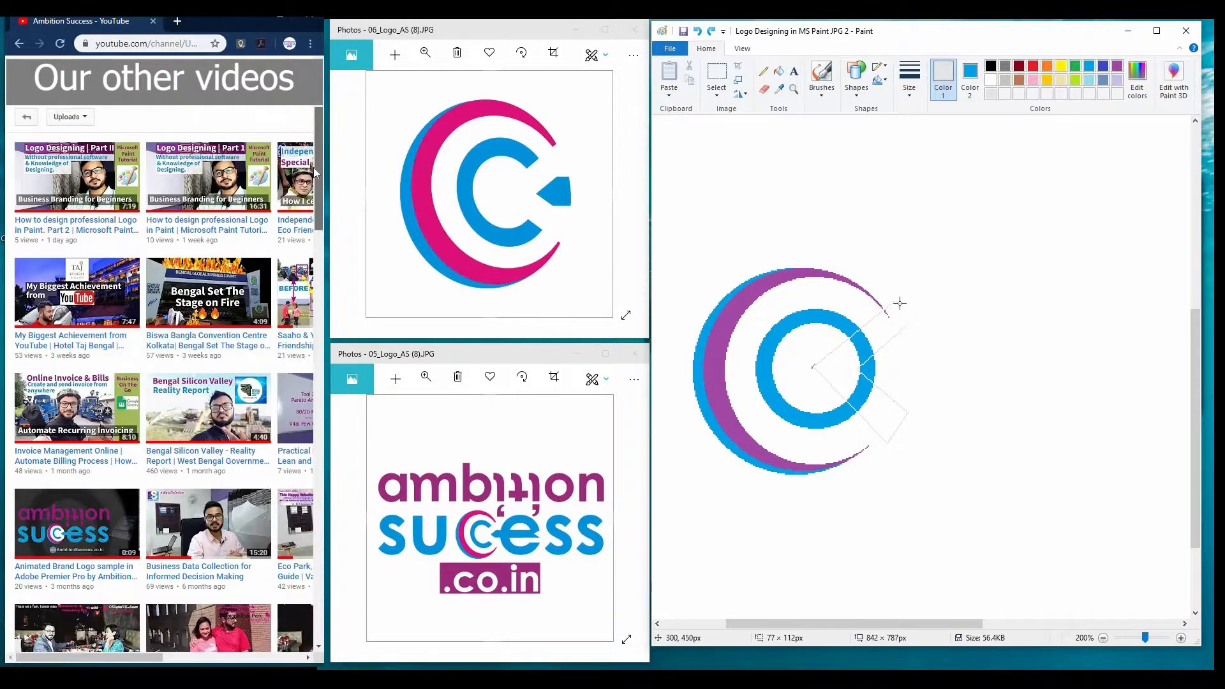
click(895, 301)
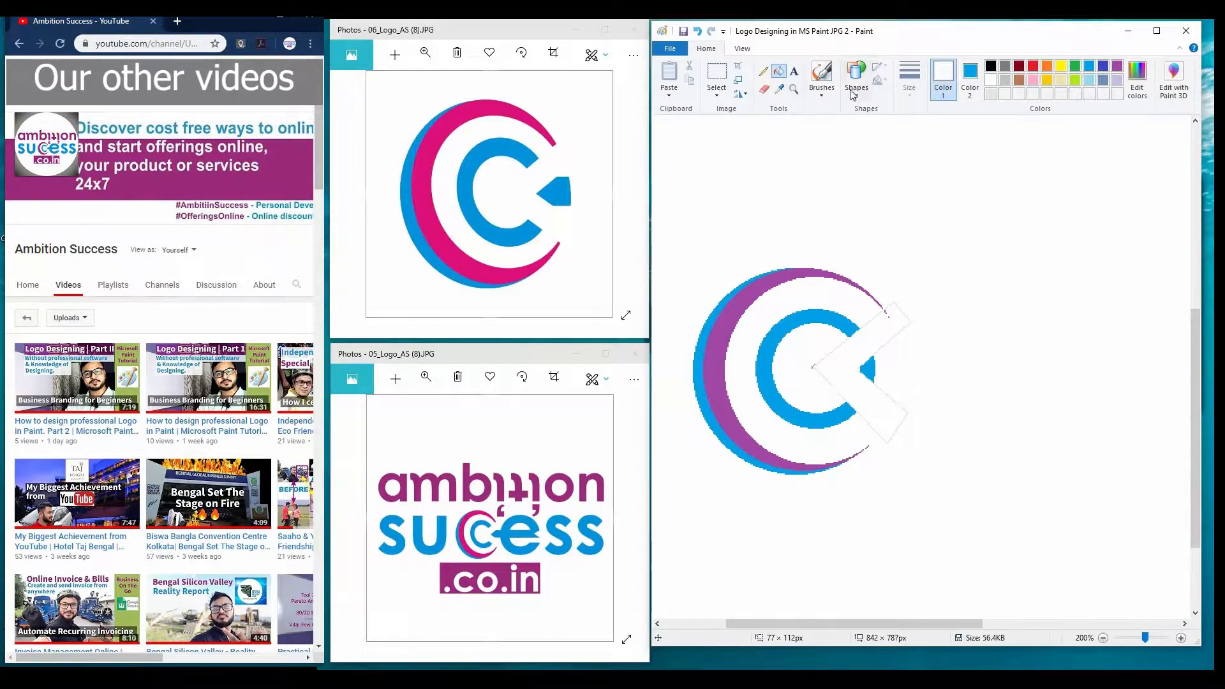
- Choose the thickest brush size and clear the leftover guide lines around the two gaps in the ring
click(830, 92)
click(824, 112)
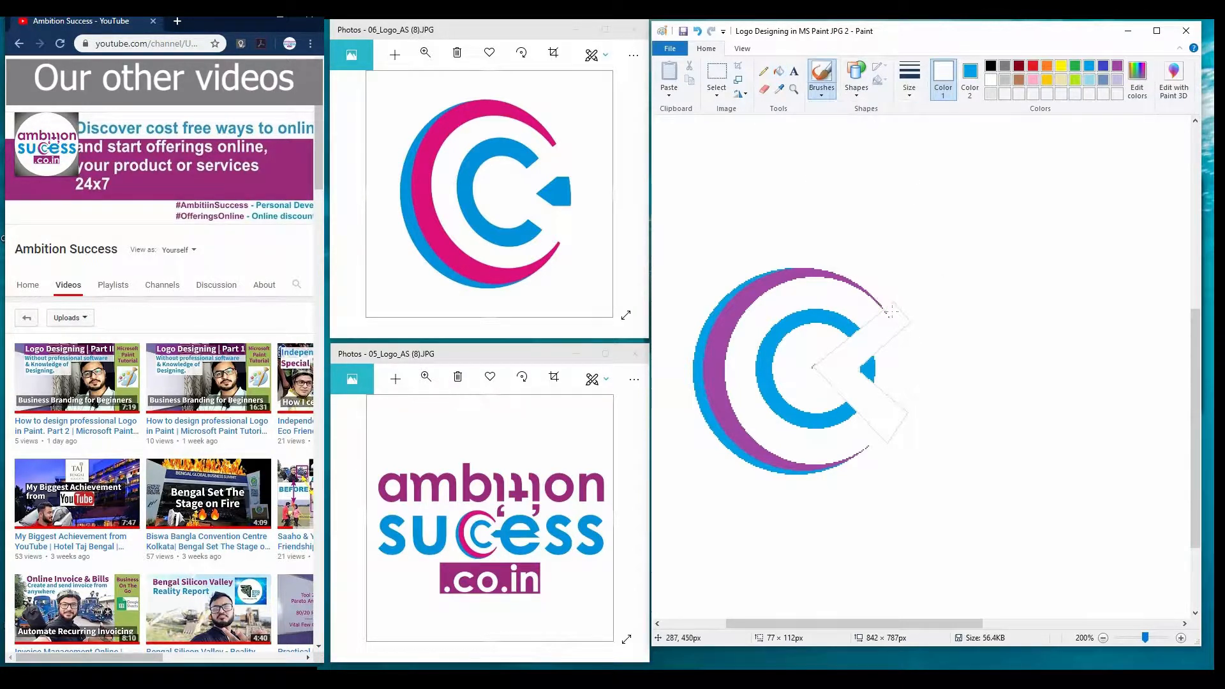
click(910, 94)
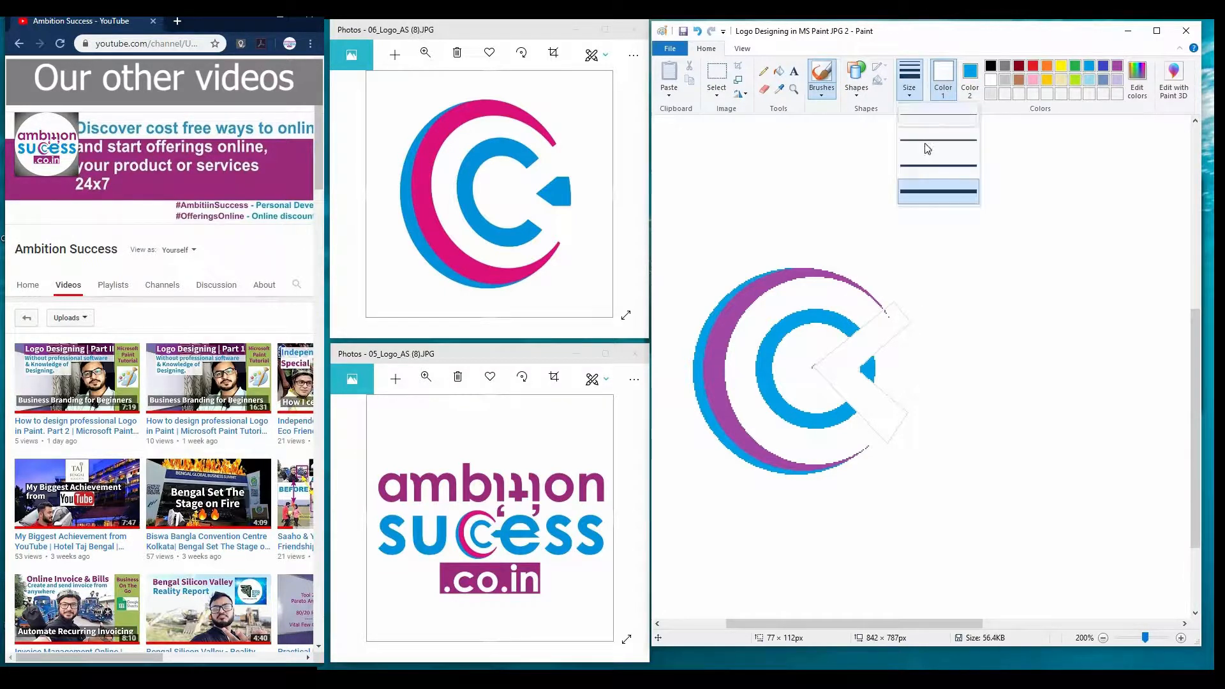
click(923, 199)
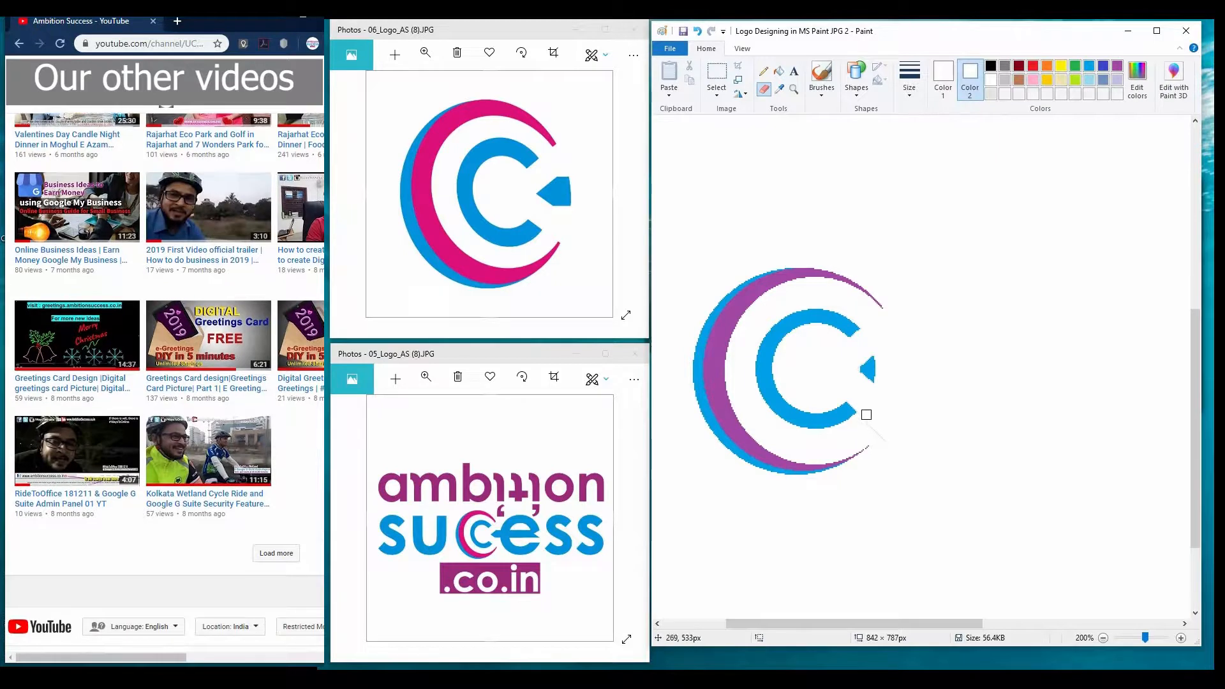
click(286, 560)
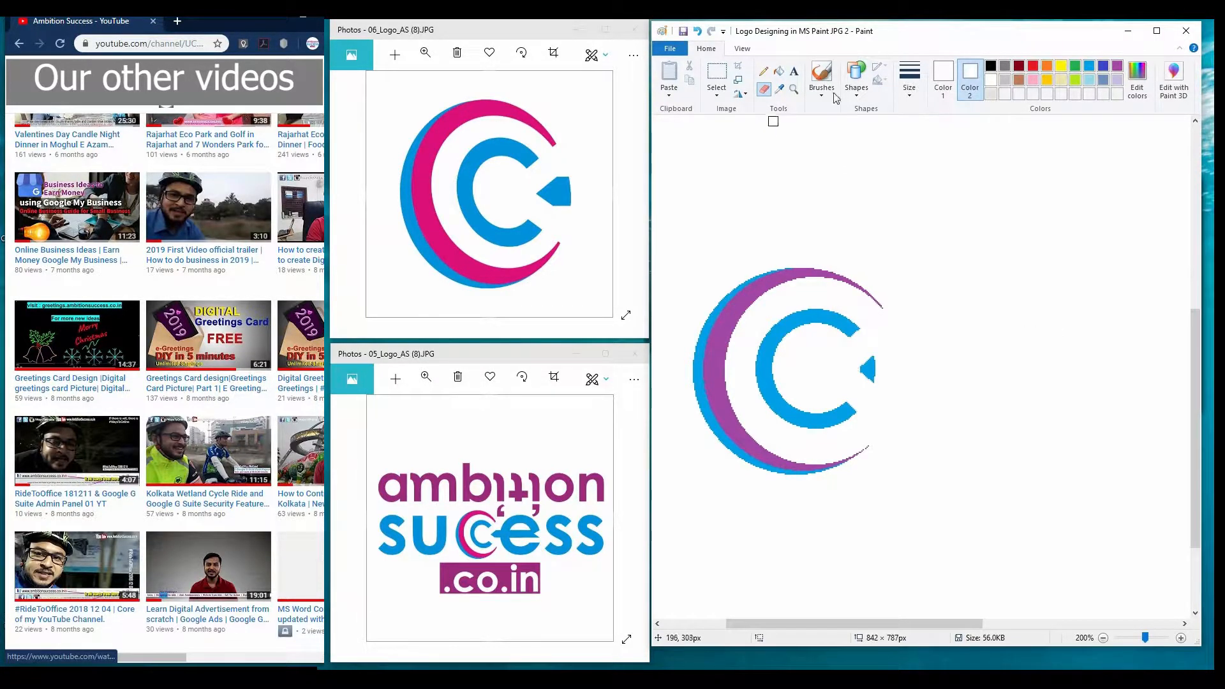
- Draw a light grey circle about 133 × 133 px beside the logo and move it over the crescent
click(857, 80)
click(876, 108)
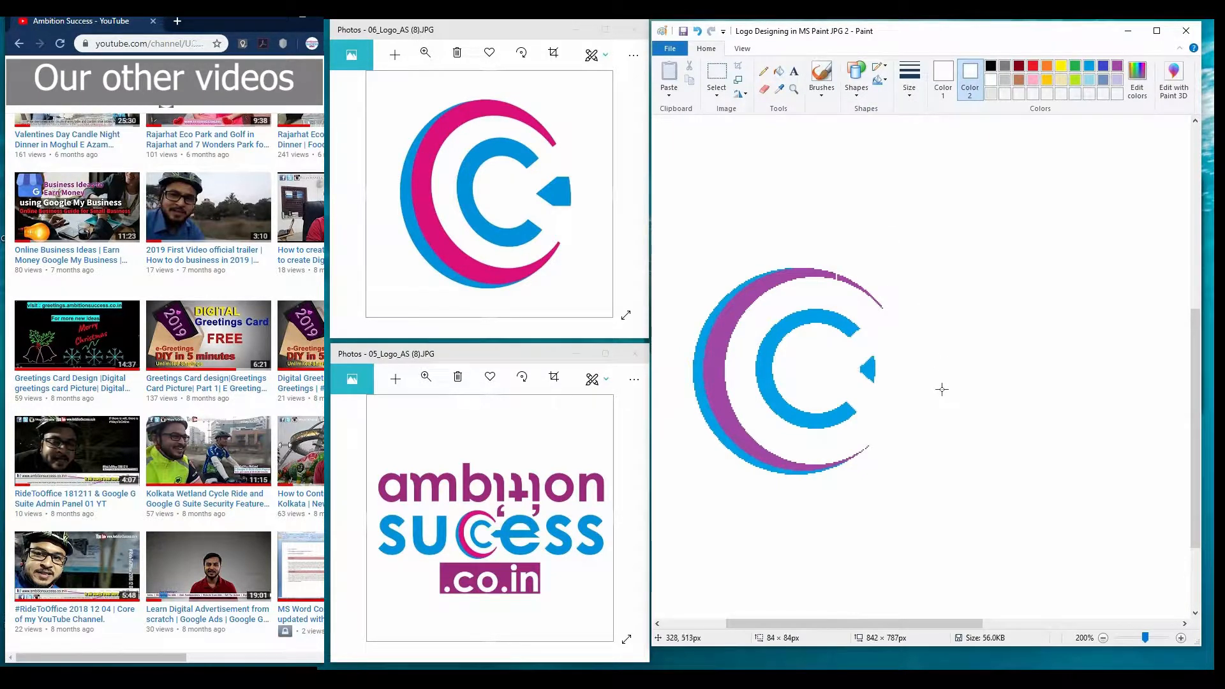
drag(942, 324, 835, 219)
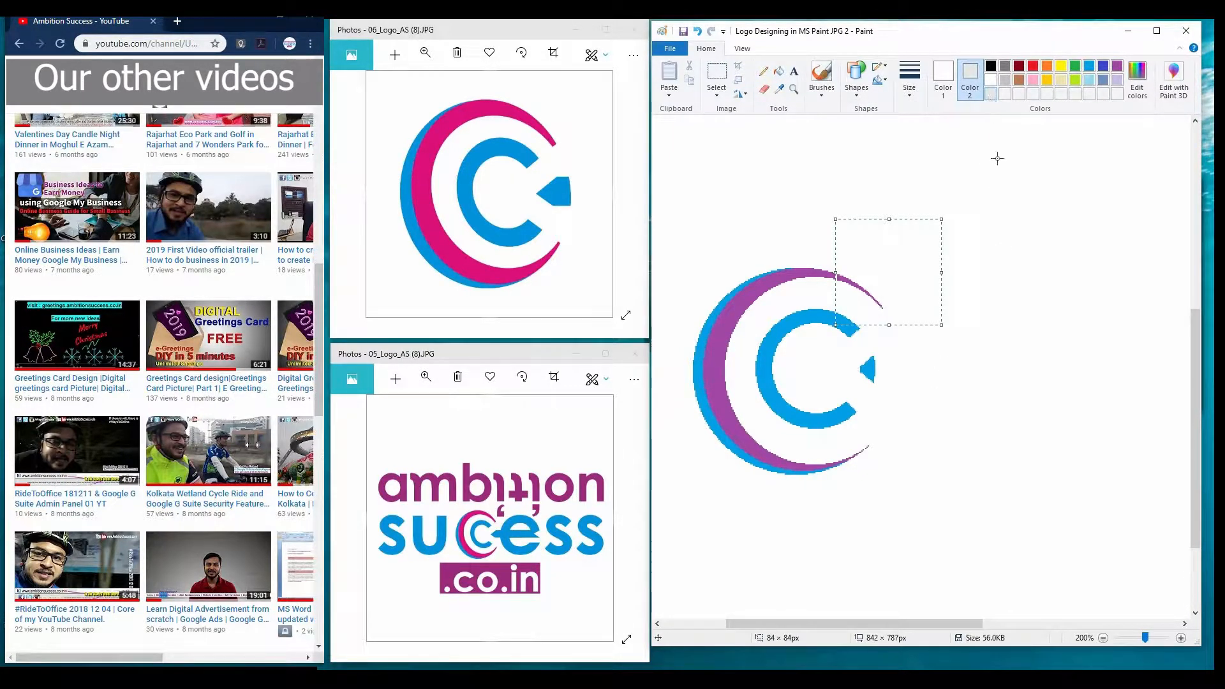
click(943, 82)
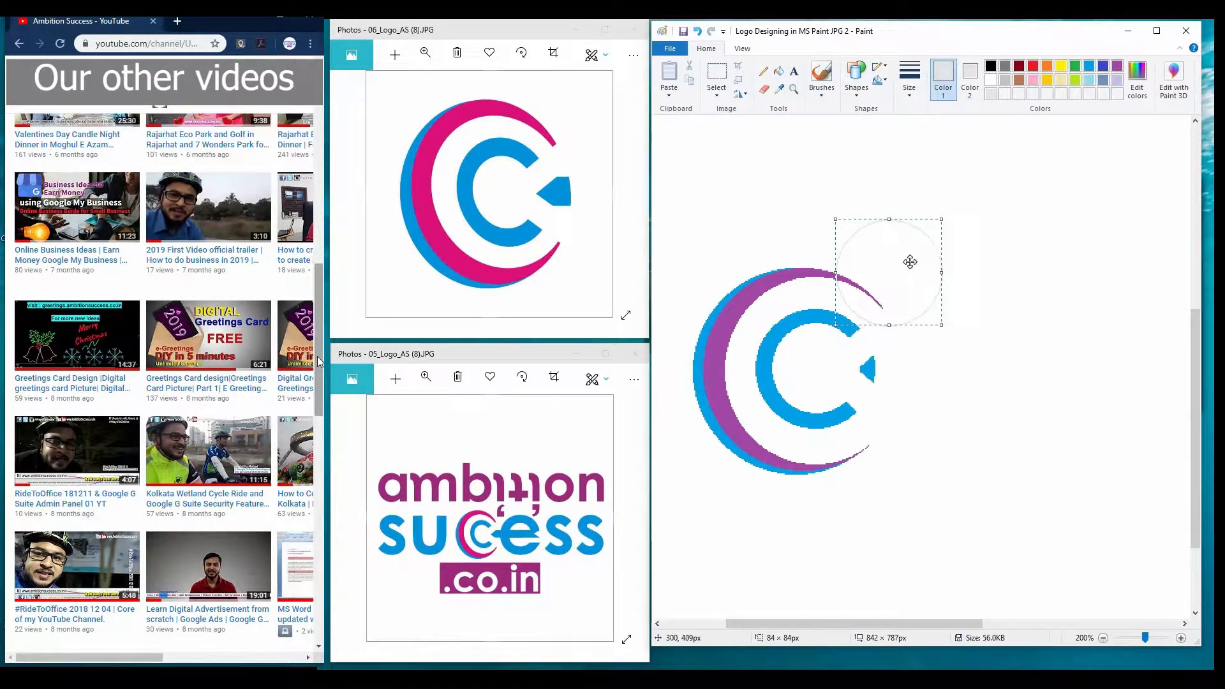
mouse_move(941, 325)
mouse_down()
mouse_move(1003, 410)
mouse_move(1033, 409)
mouse_move(1058, 454)
mouse_move(957, 317)
mouse_move(988, 379)
mouse_up()
key(ctrl+z)
drag(889, 220, 1055, 441)
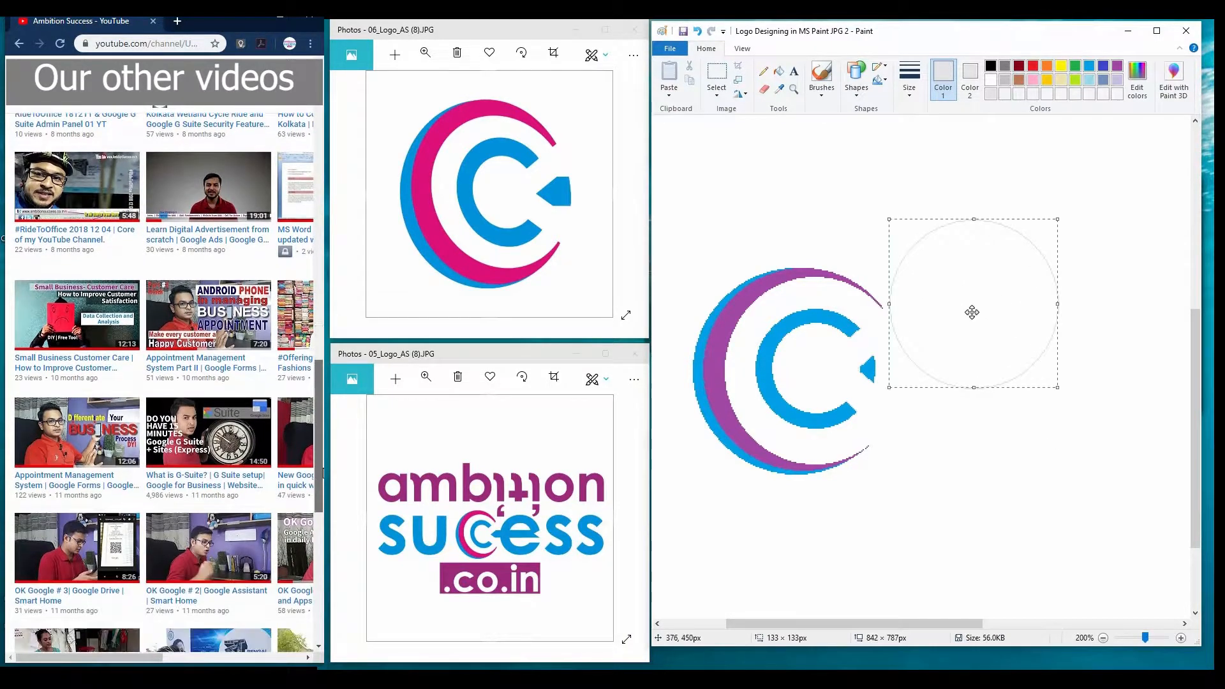
mouse_move(971, 312)
mouse_down()
mouse_move(813, 348)
mouse_move(824, 361)
mouse_up()
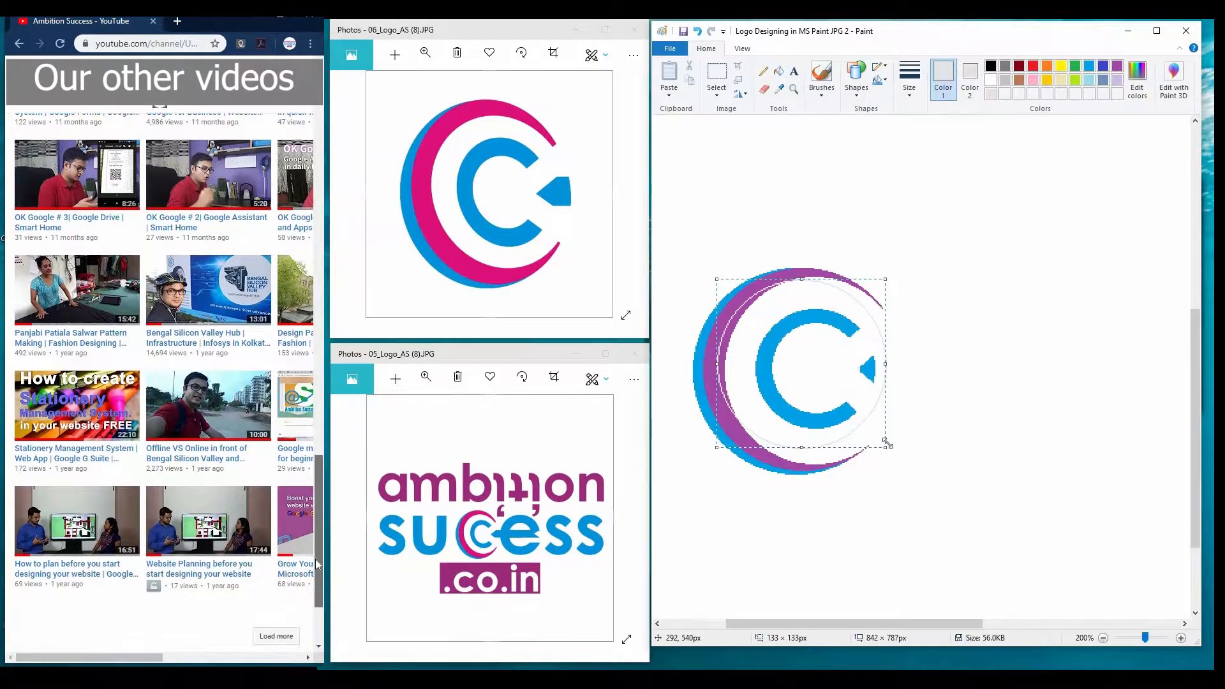
- Enlarge the light grey circle to about 168 px wide and fit it to the outer edge of the crescent
drag(887, 448, 903, 470)
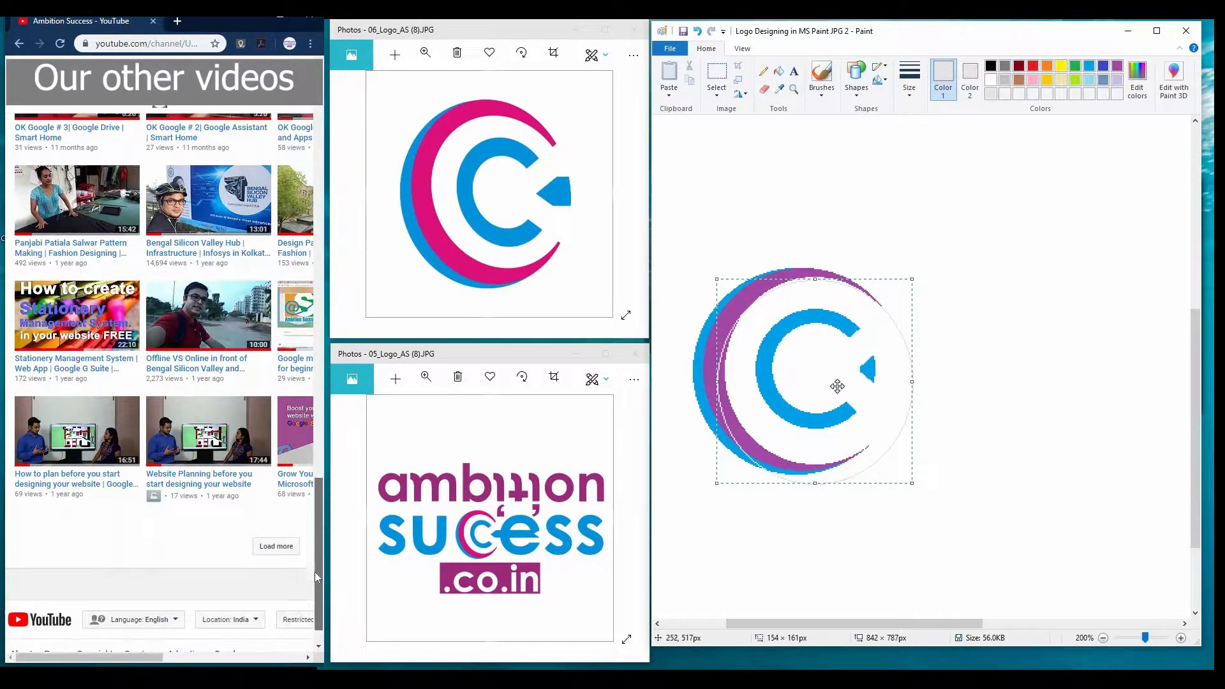
drag(839, 383, 812, 376)
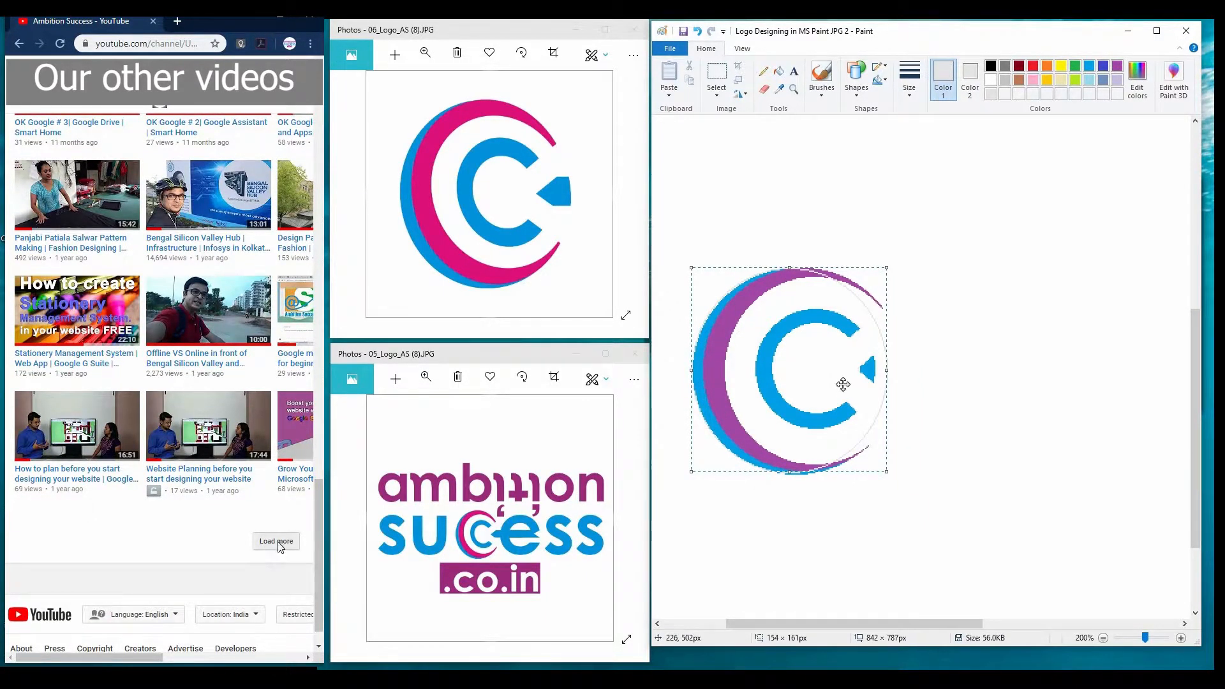
drag(889, 375, 904, 374)
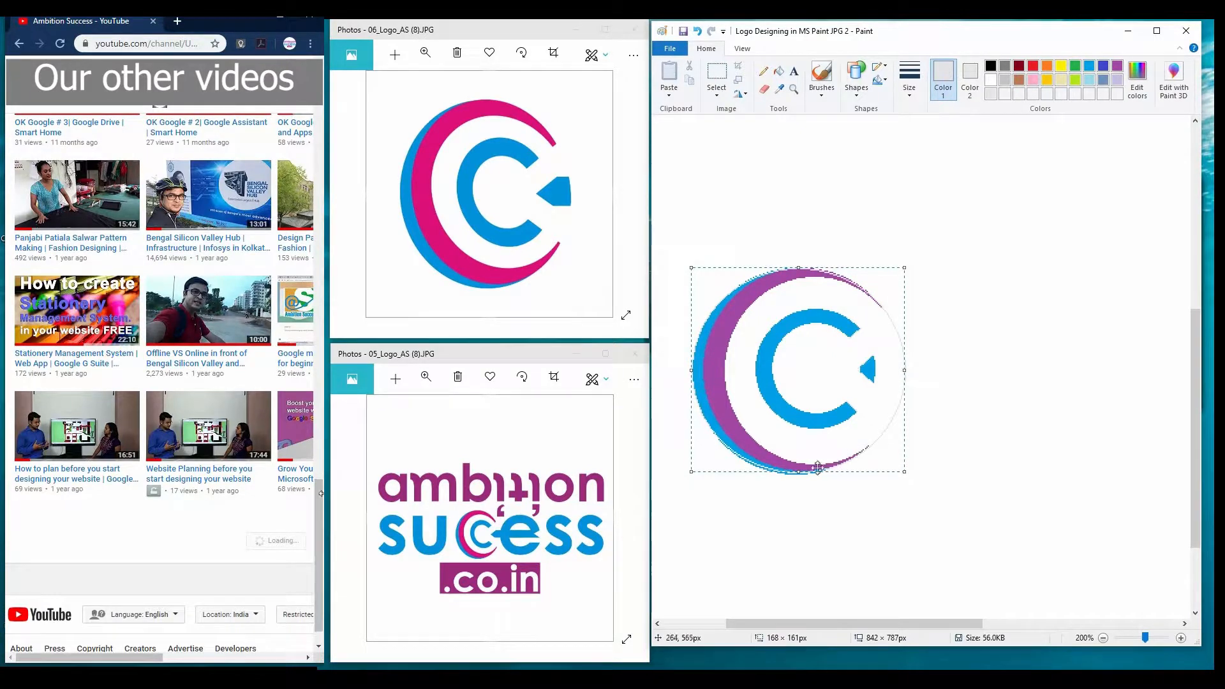
drag(800, 473, 799, 475)
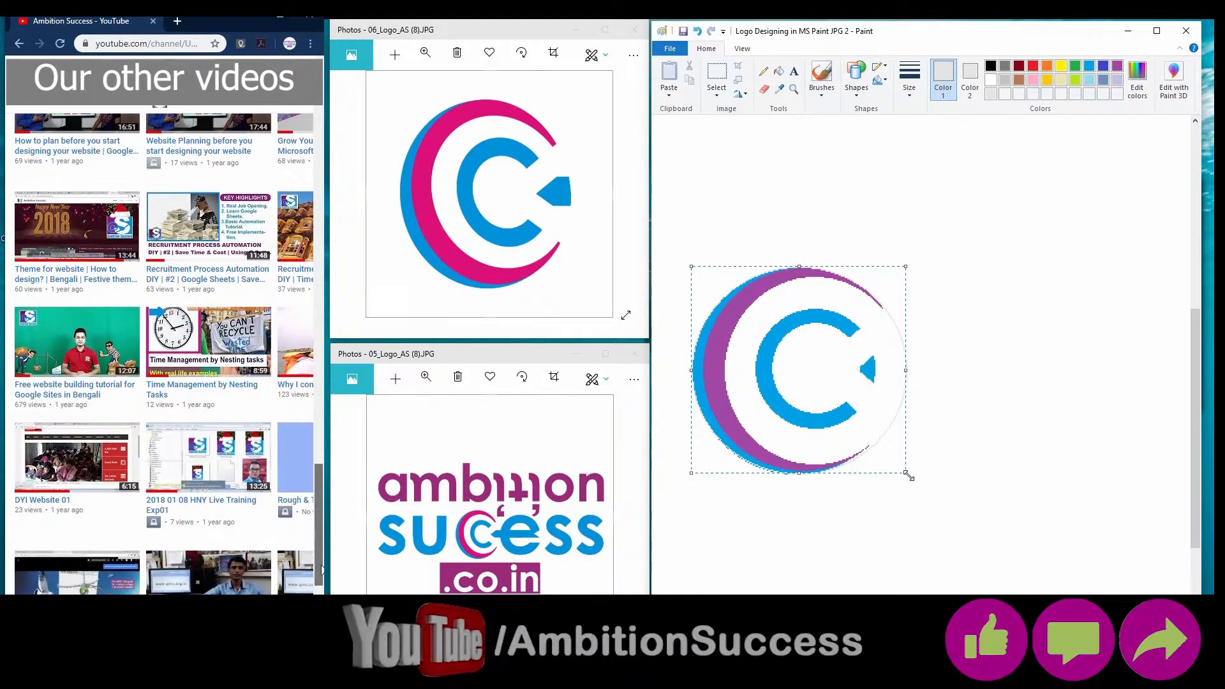
drag(907, 475, 905, 473)
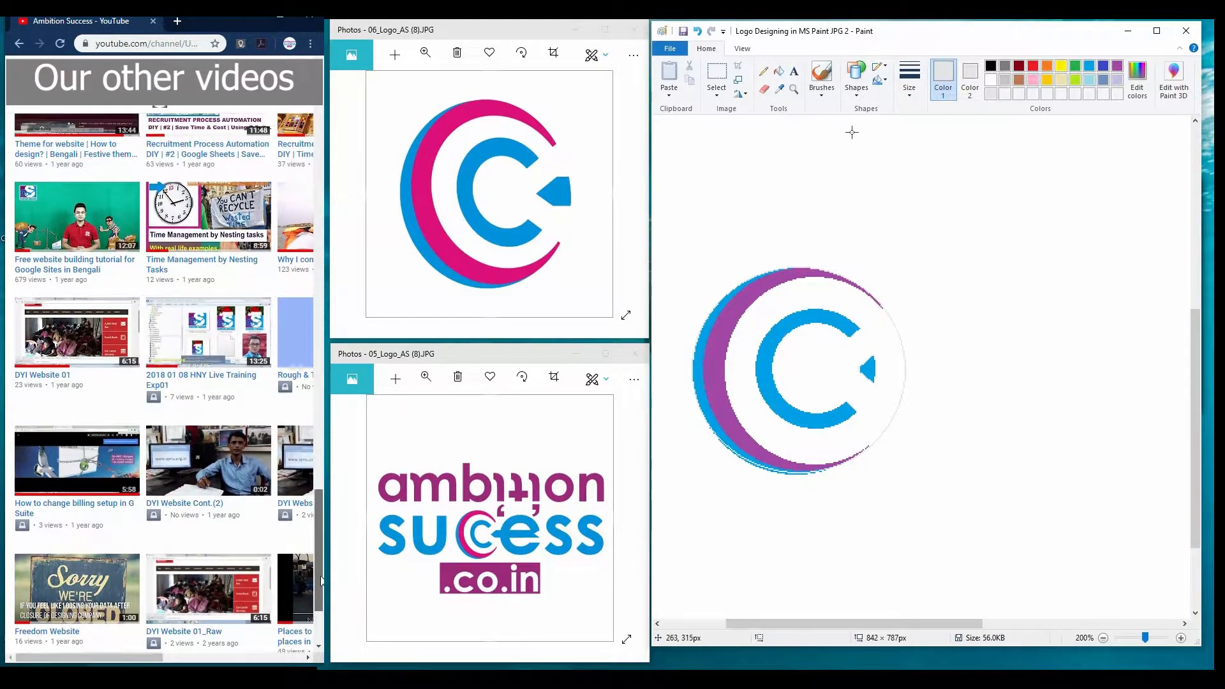
- Choose the brush with blue as its first colour and reduce it to the second-thinnest size
click(826, 90)
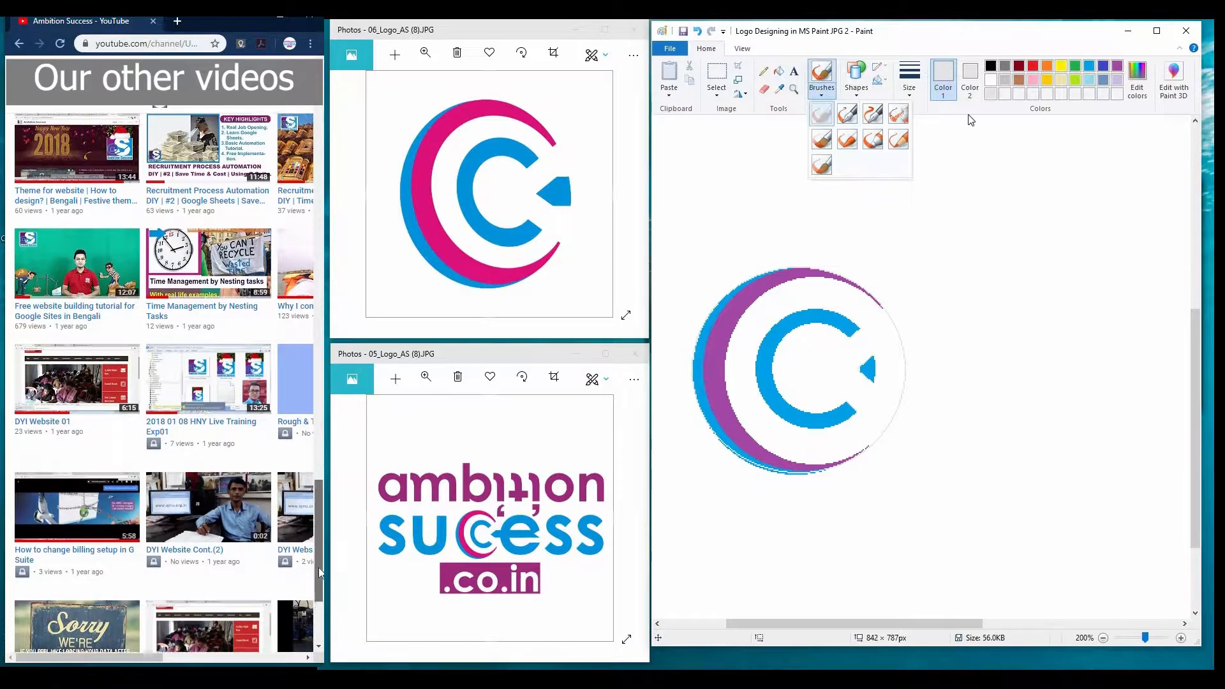
click(1092, 86)
click(1089, 66)
click(1008, 444)
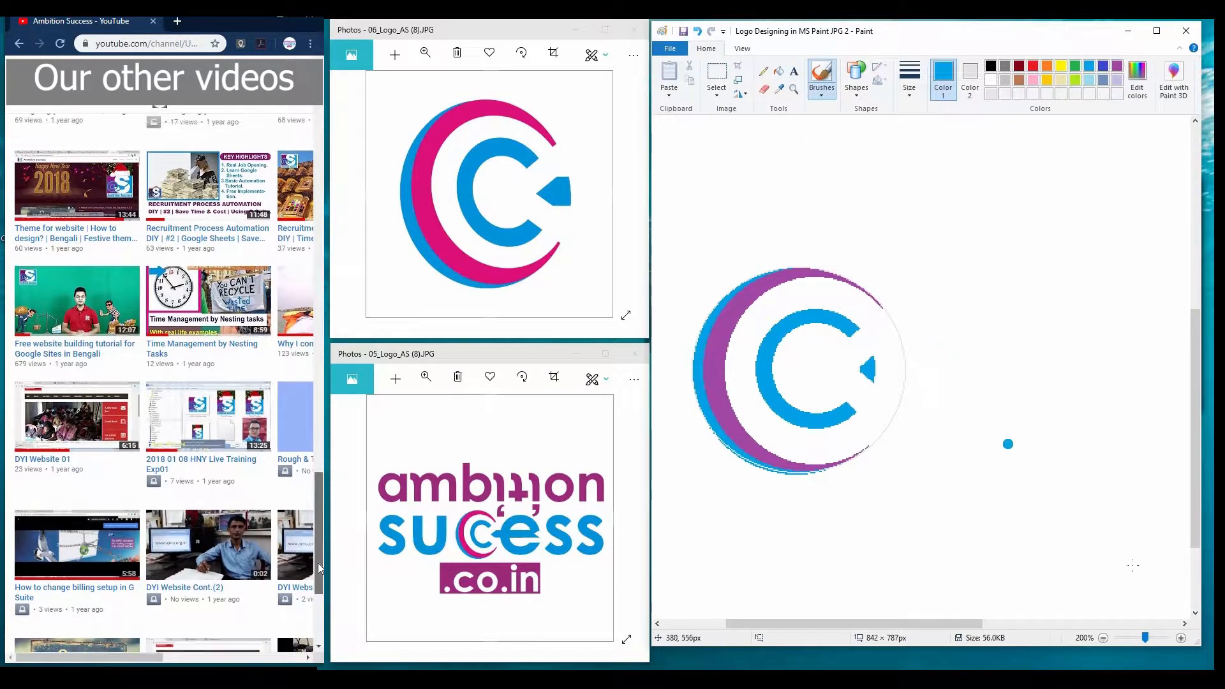
click(1181, 637)
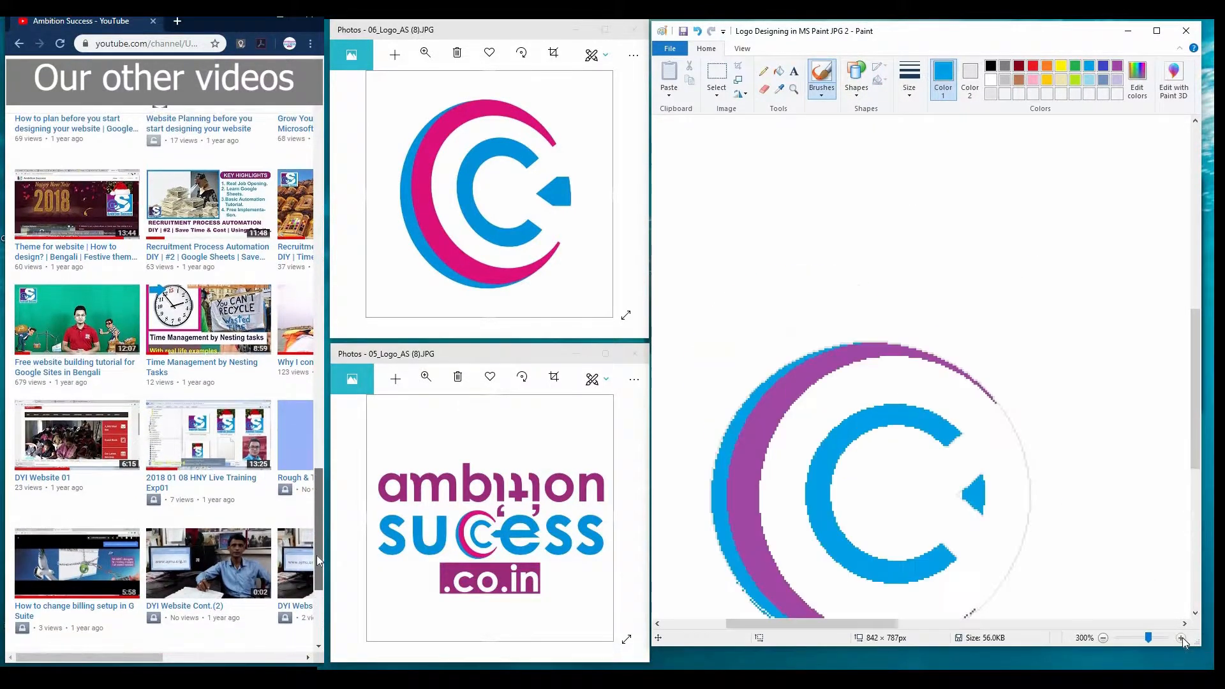
drag(884, 627, 918, 626)
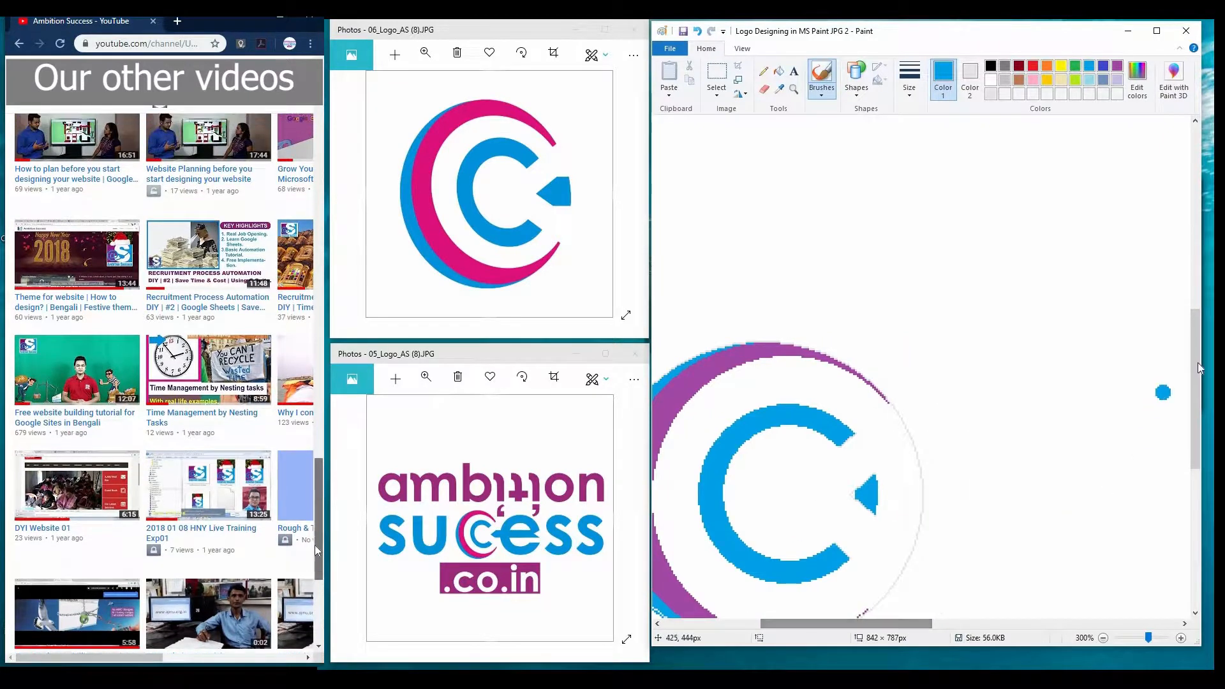
drag(1199, 381, 1203, 417)
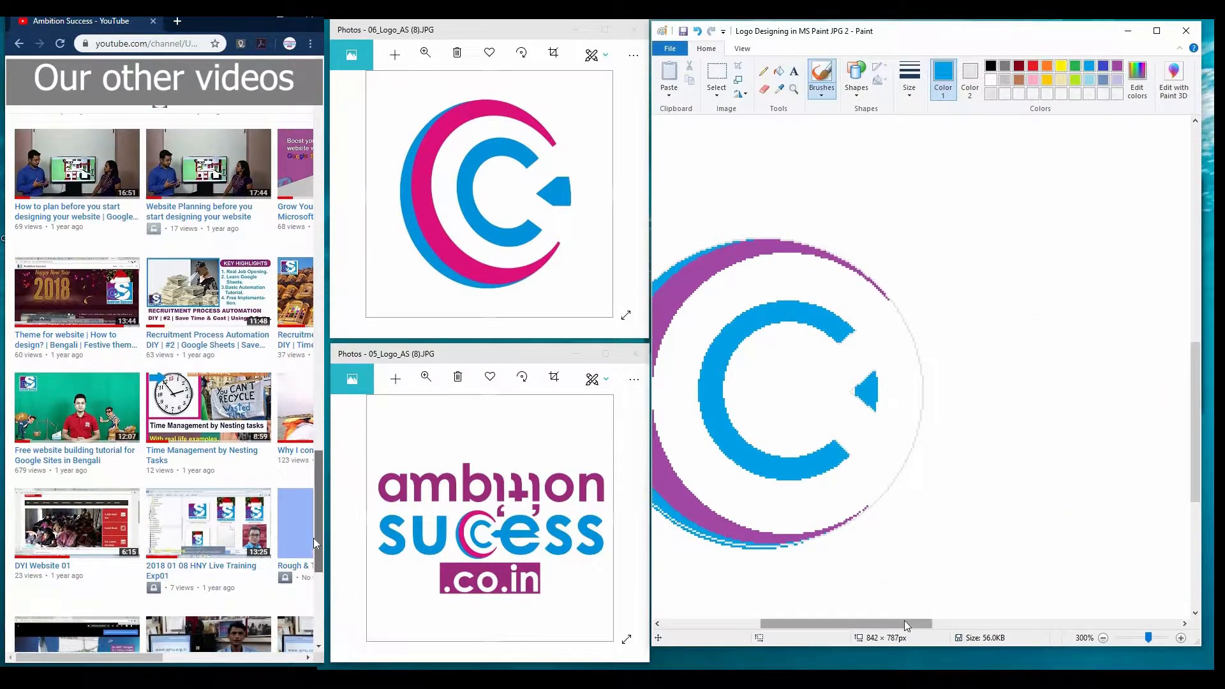
drag(909, 624, 879, 624)
click(909, 83)
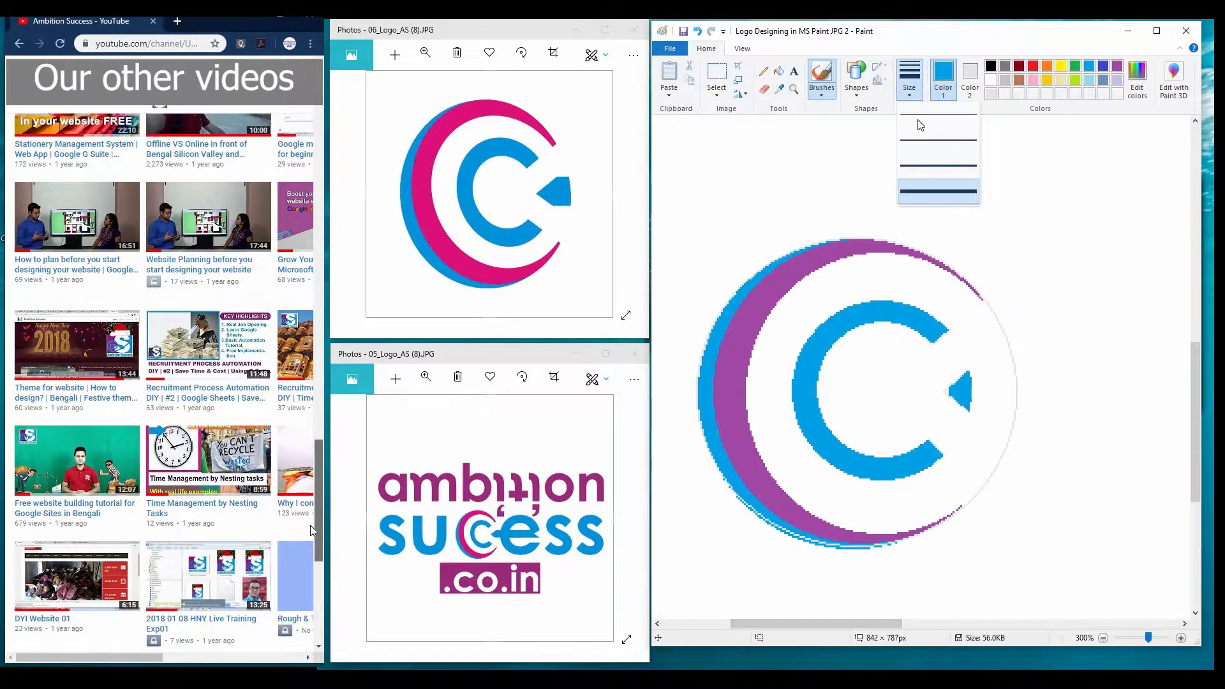
click(938, 140)
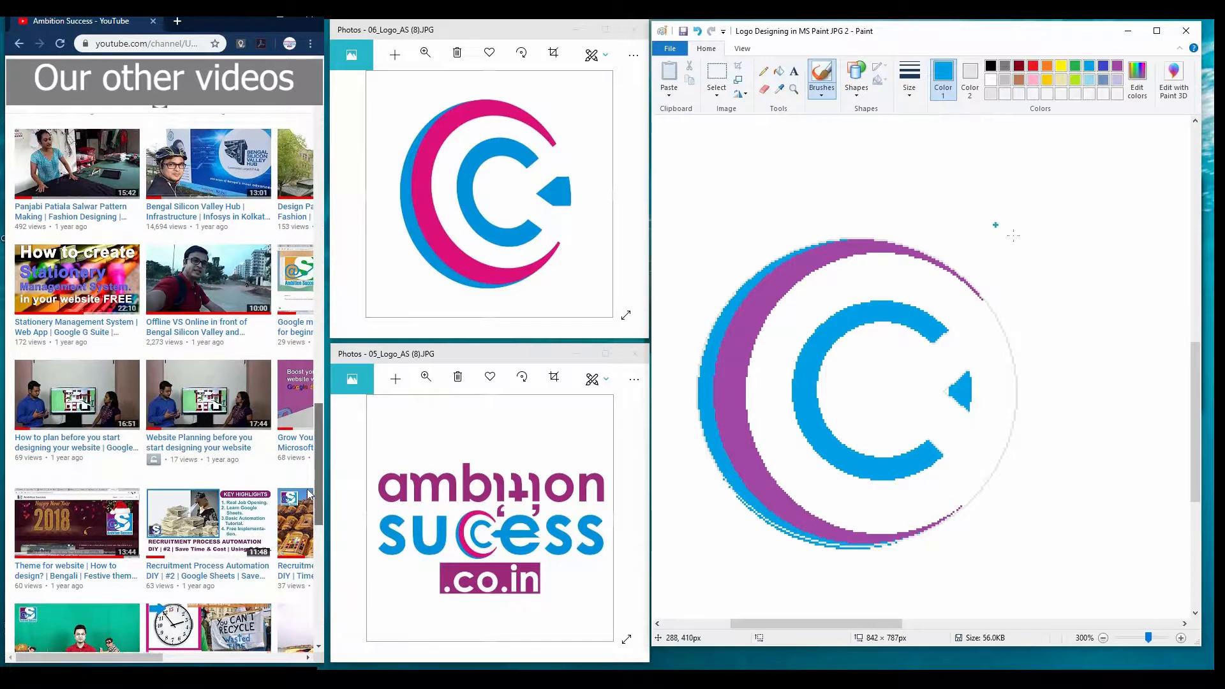
- Touch up the pointed tip of the blue arrow, trying the thinnest brush size and returning to the second-thinnest
click(1182, 640)
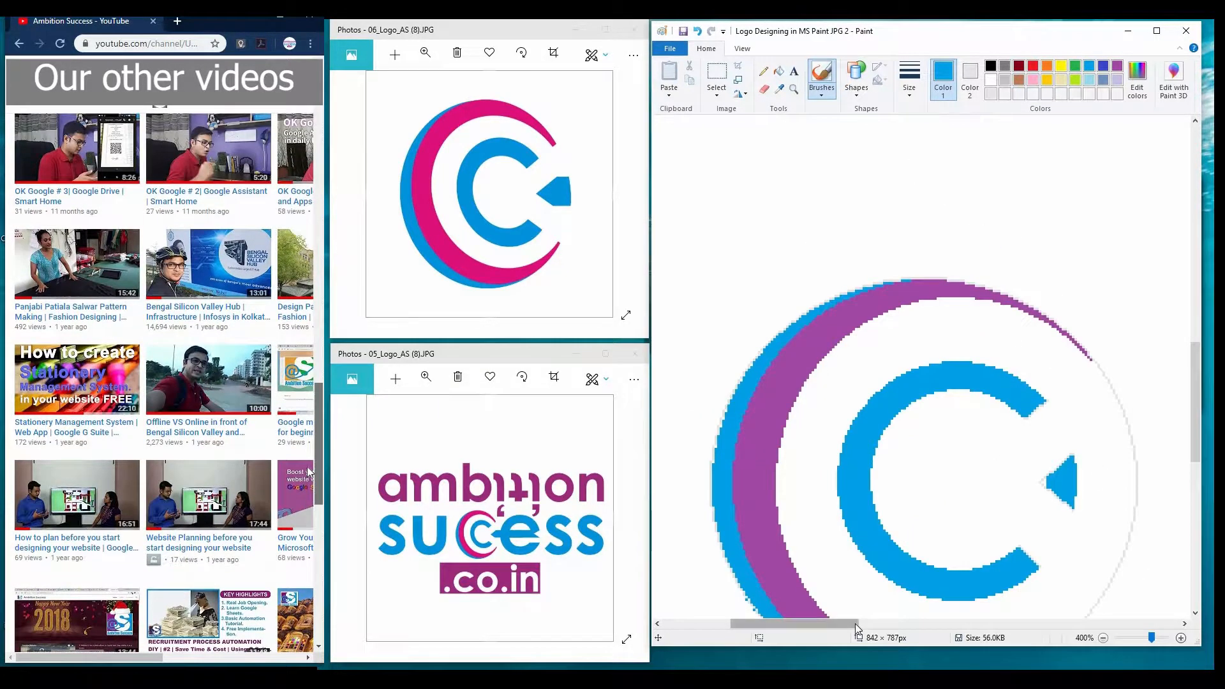
drag(855, 623, 870, 628)
drag(1194, 387, 1194, 416)
click(910, 82)
click(938, 122)
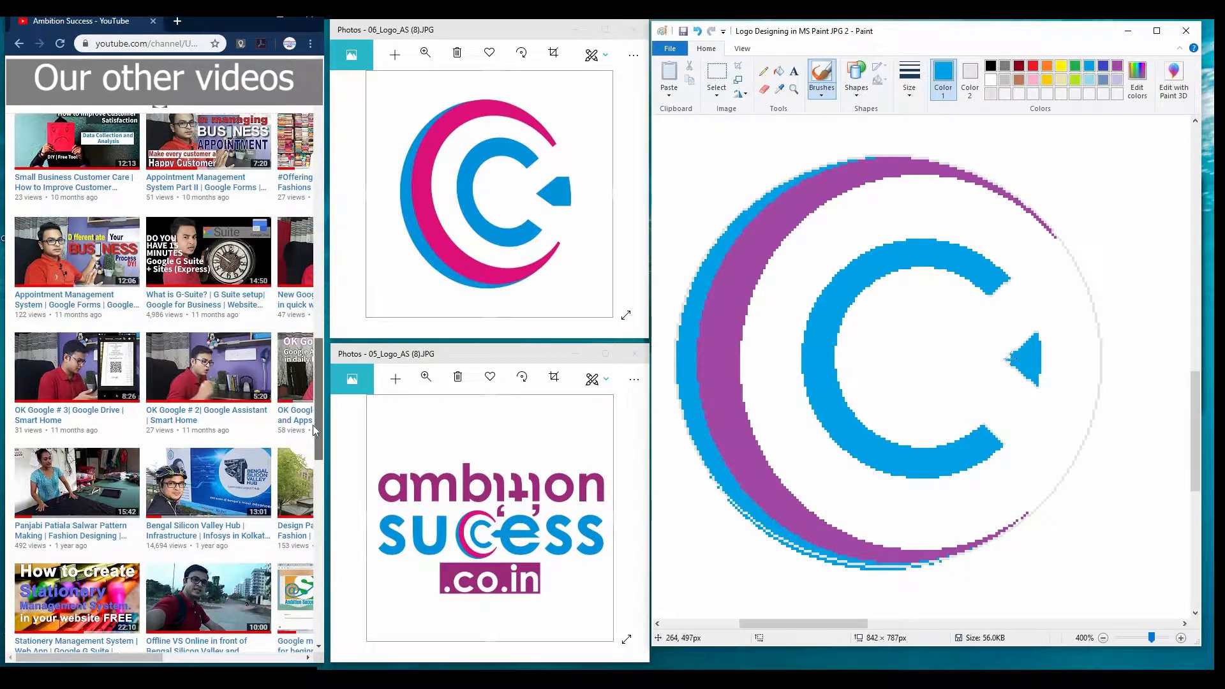
click(910, 86)
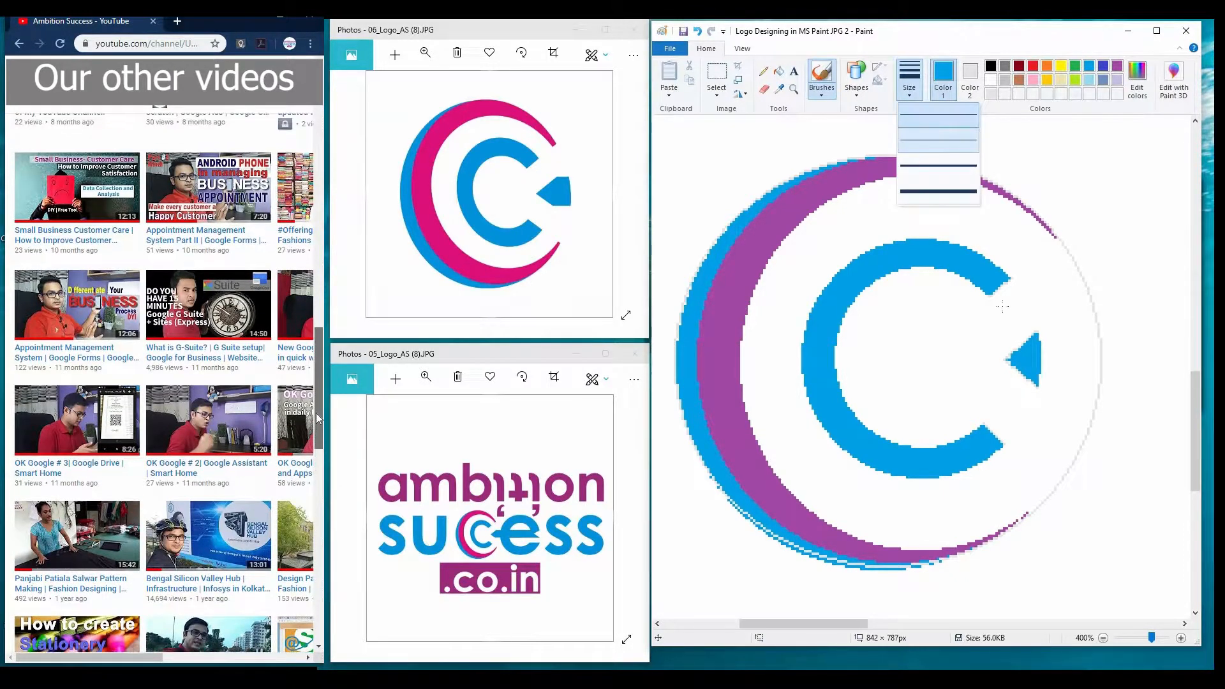
click(925, 133)
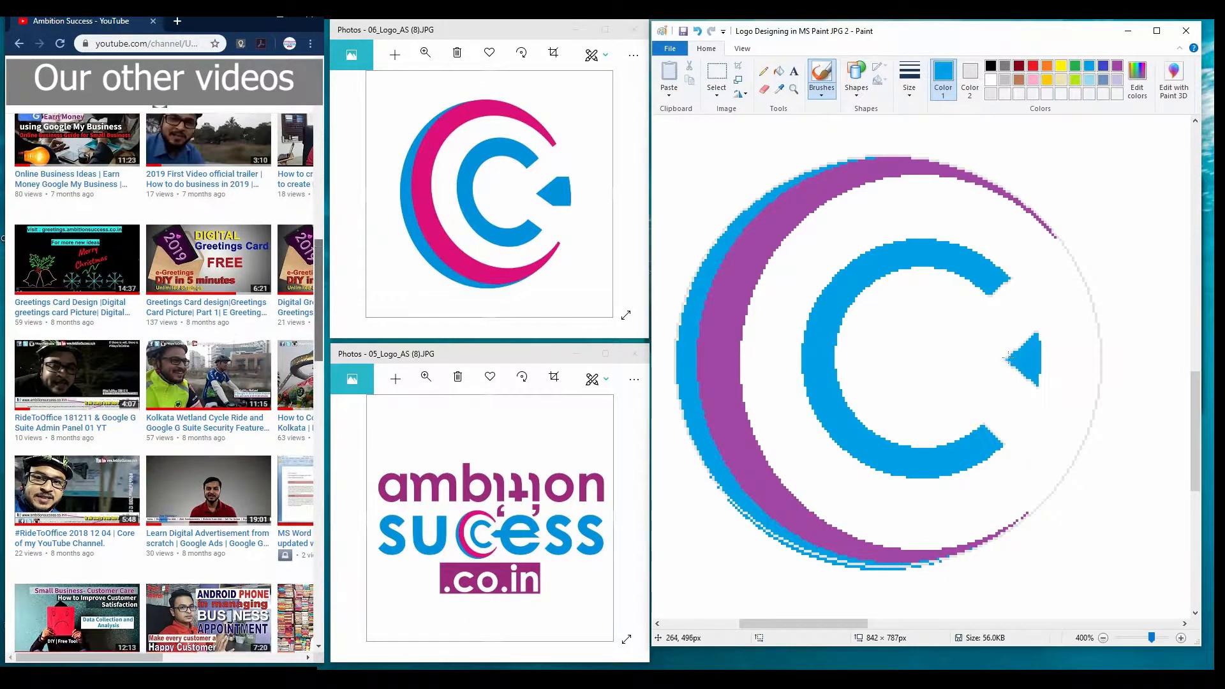
- Extend the arrow from its flat side with a blue rectangle about 26 × 21 px, outlined and filled in blue
click(969, 70)
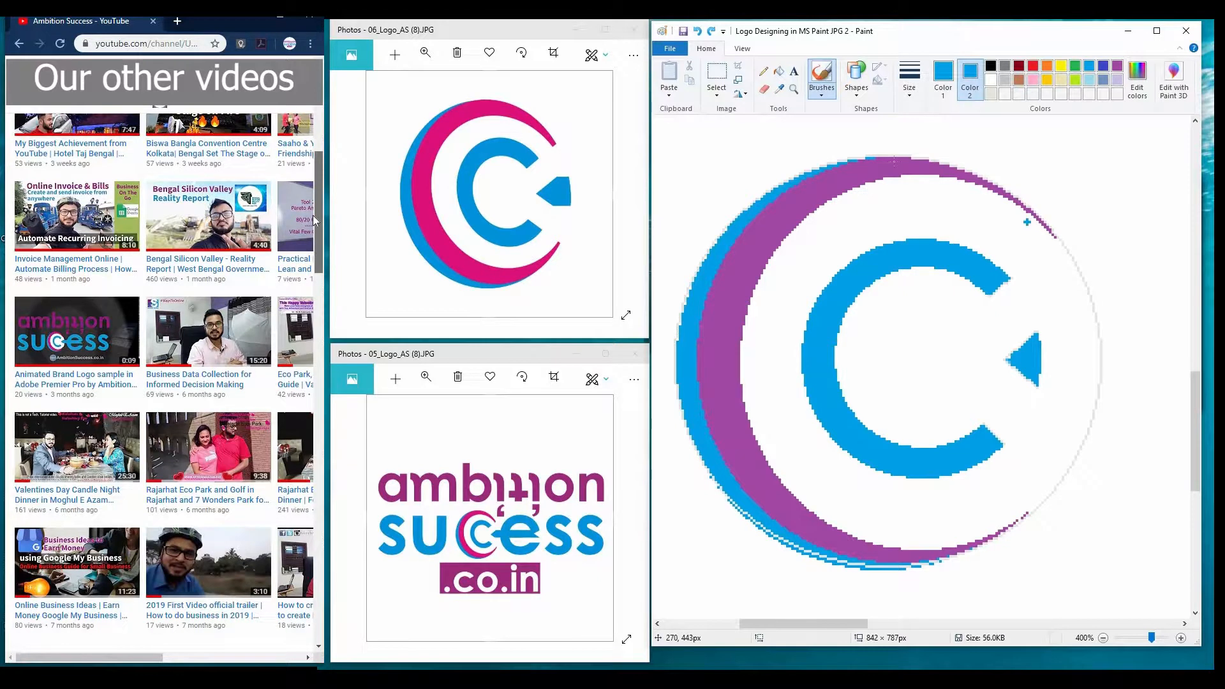
click(854, 91)
click(888, 110)
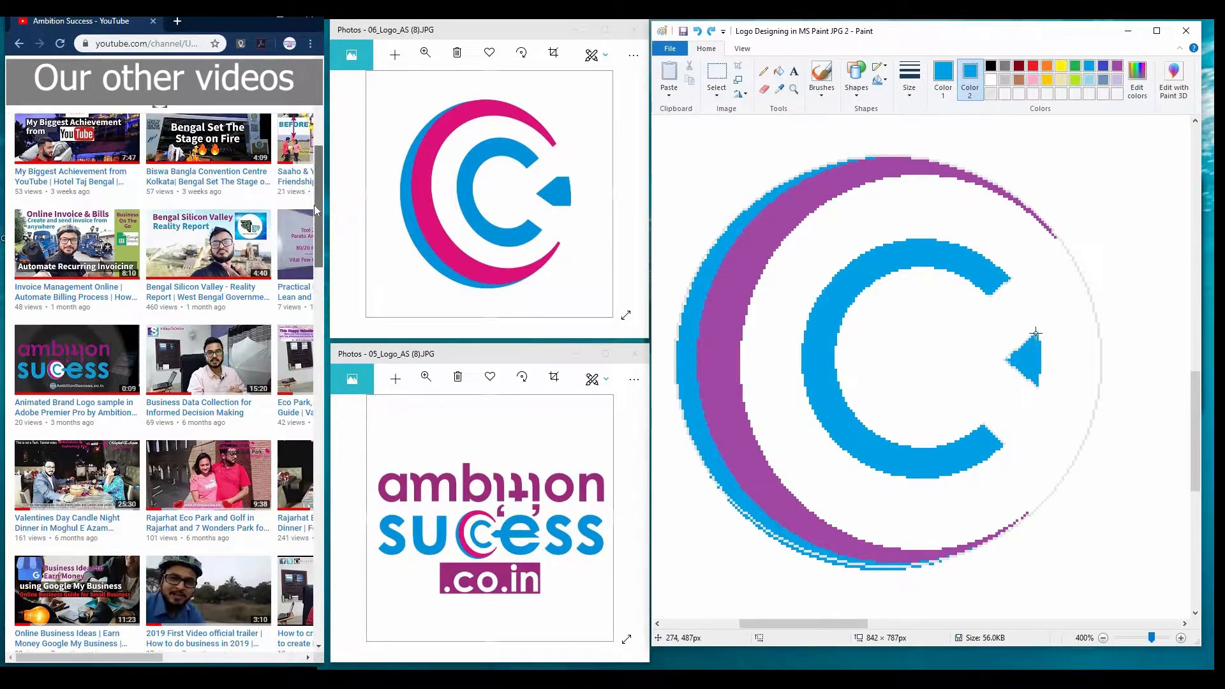
mouse_move(1038, 336)
mouse_down()
mouse_move(1047, 377)
mouse_move(1088, 385)
mouse_up()
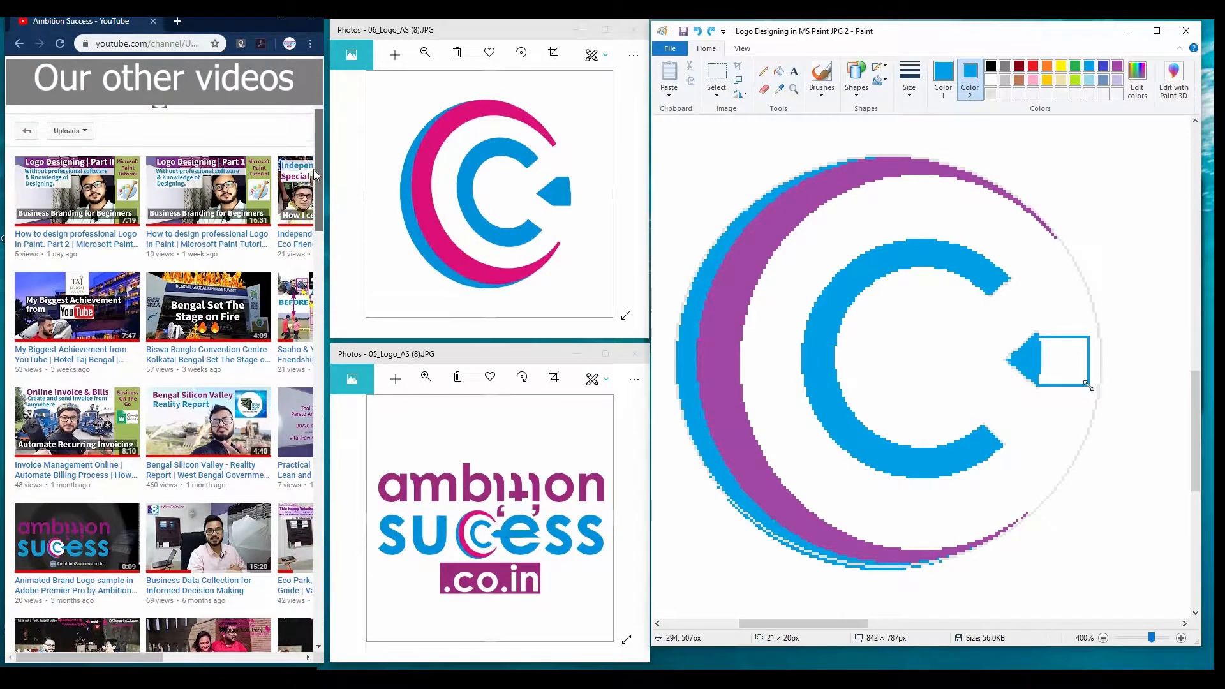
key(ctrl+z)
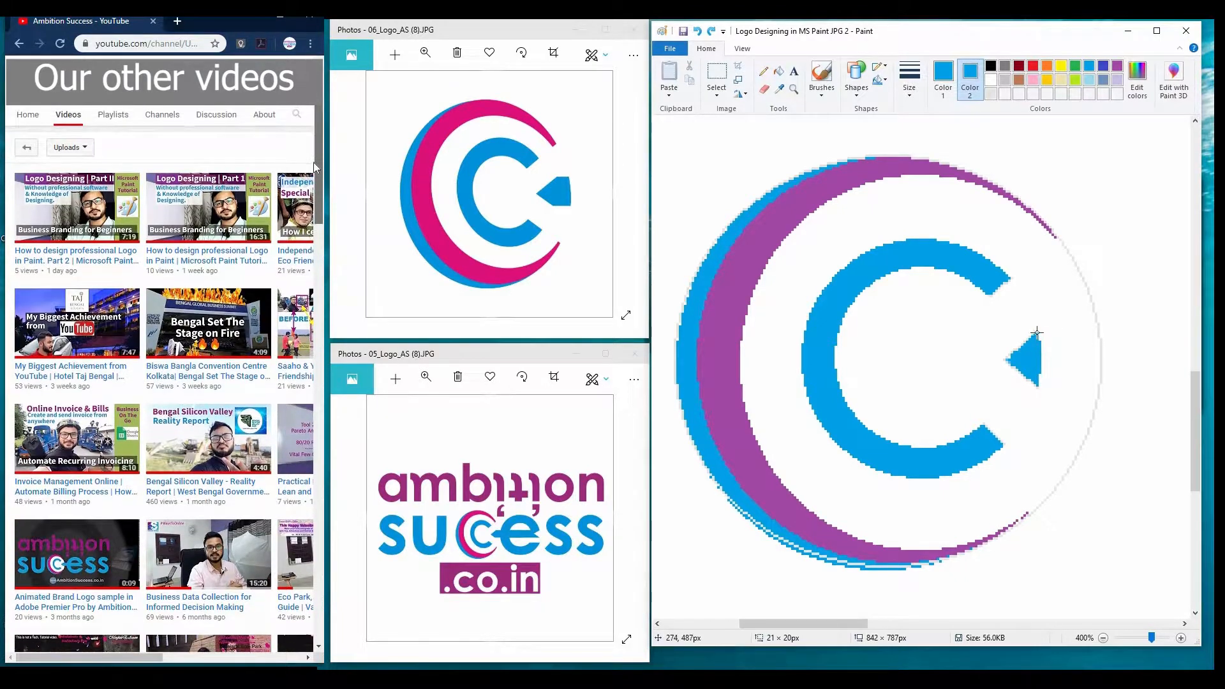
mouse_move(1037, 335)
mouse_down()
mouse_move(1062, 373)
mouse_move(1100, 385)
mouse_up()
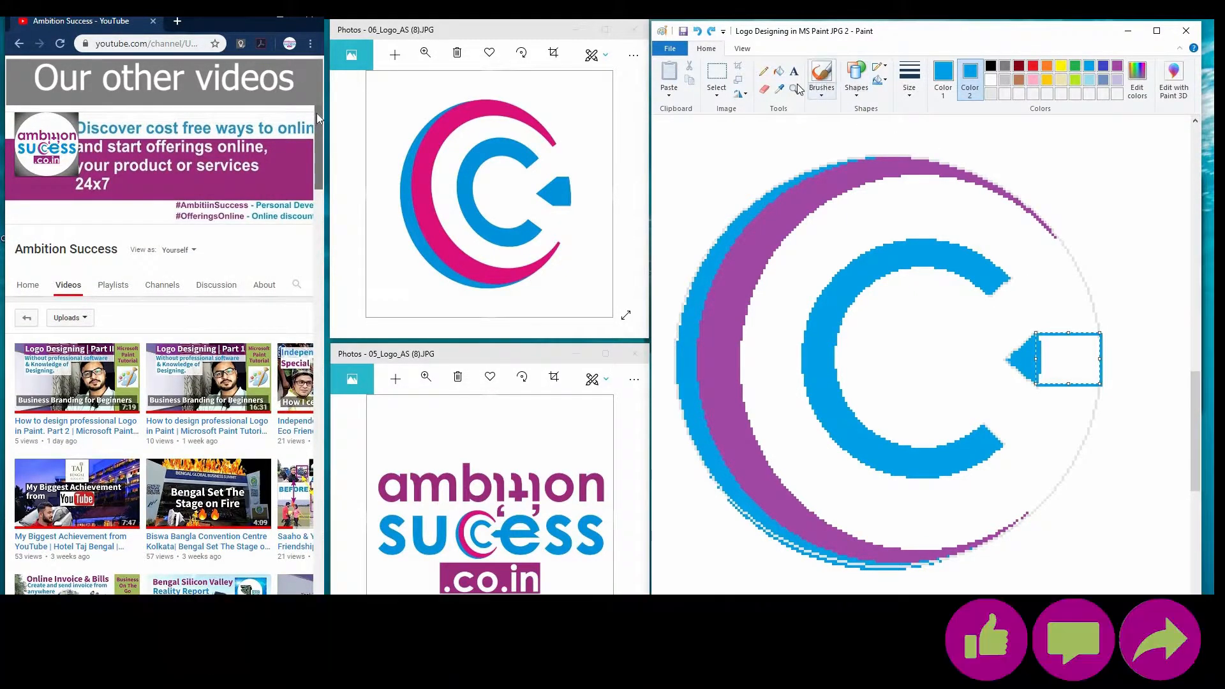
click(778, 70)
click(1088, 362)
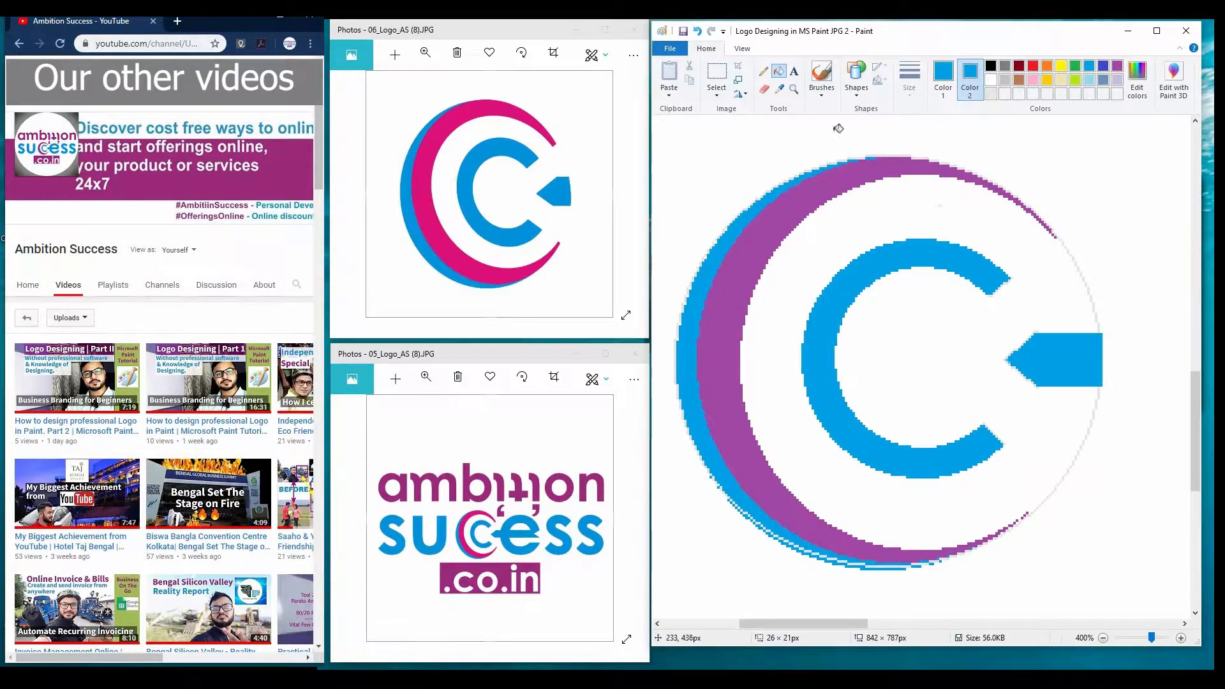
- Erase the leftover light grey circle outline between the crescent's two tips, above and below the blue arrow
click(991, 79)
click(991, 79)
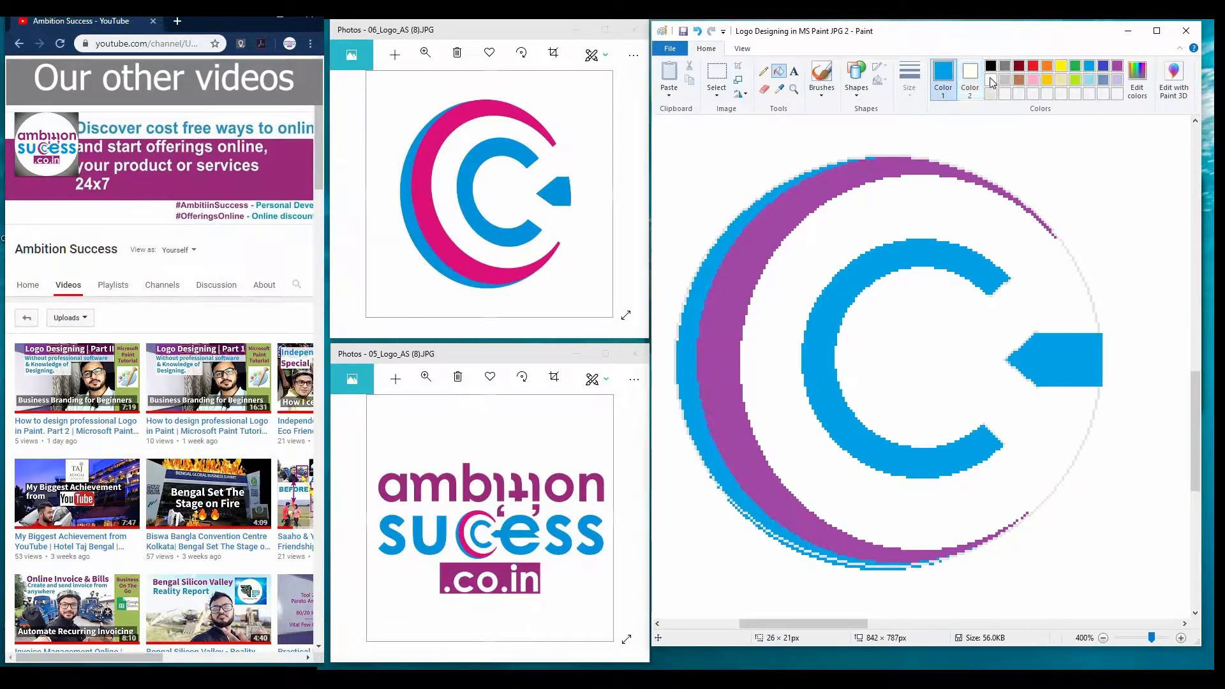
click(764, 89)
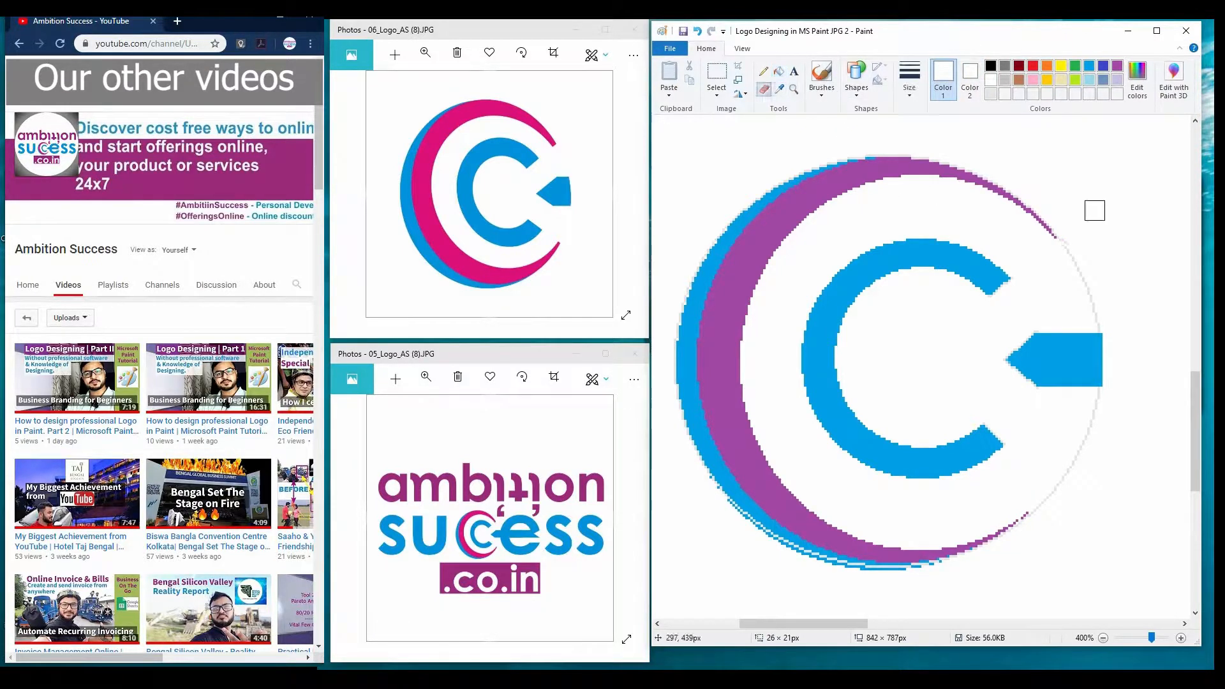
drag(1077, 254, 1095, 305)
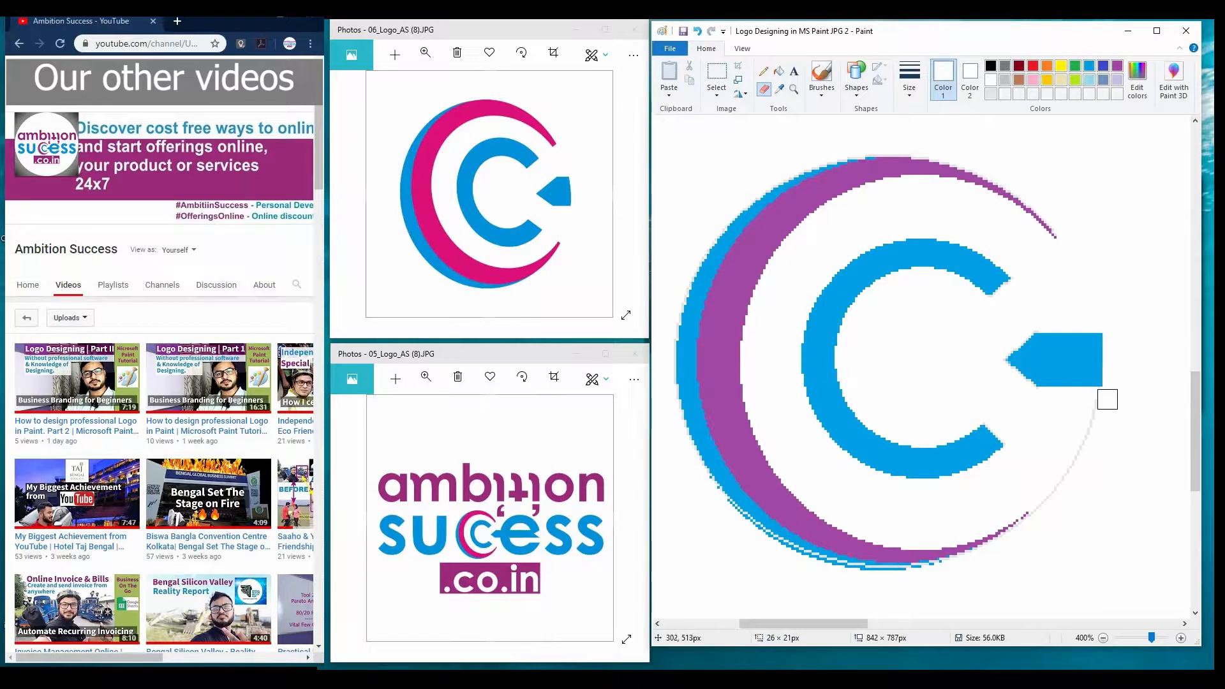
drag(1105, 397, 1044, 502)
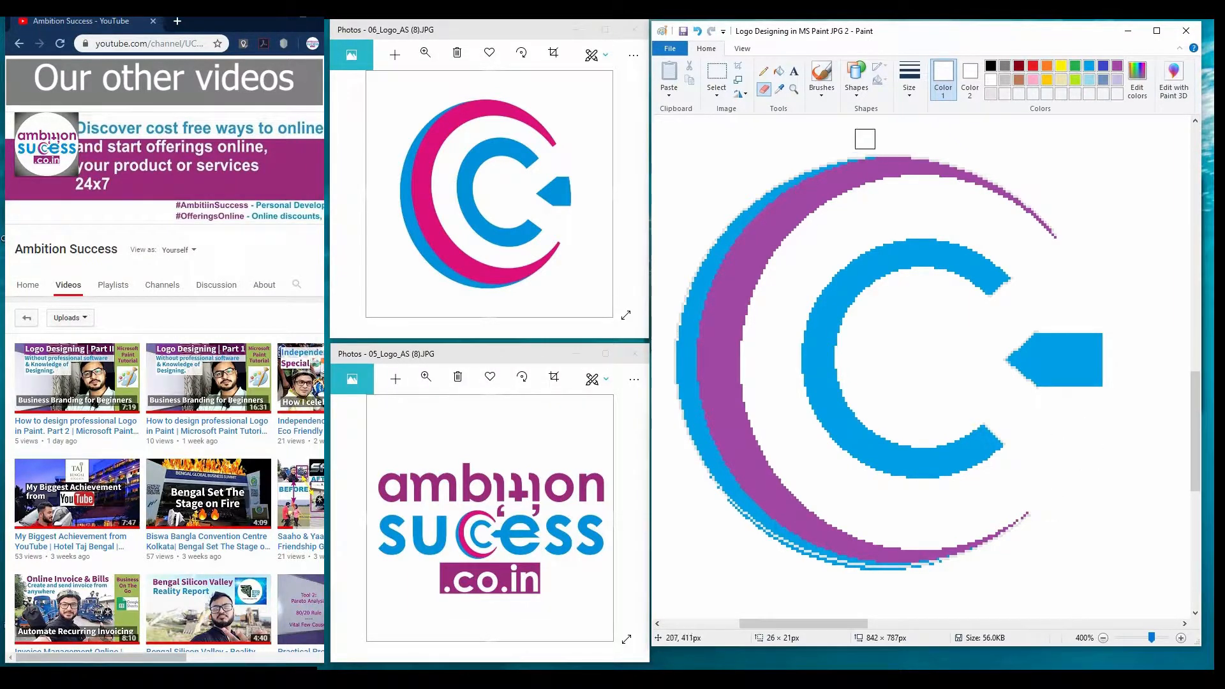
- Paint over the white gaps along the crescent's lower outer edge with a blue brush
click(822, 90)
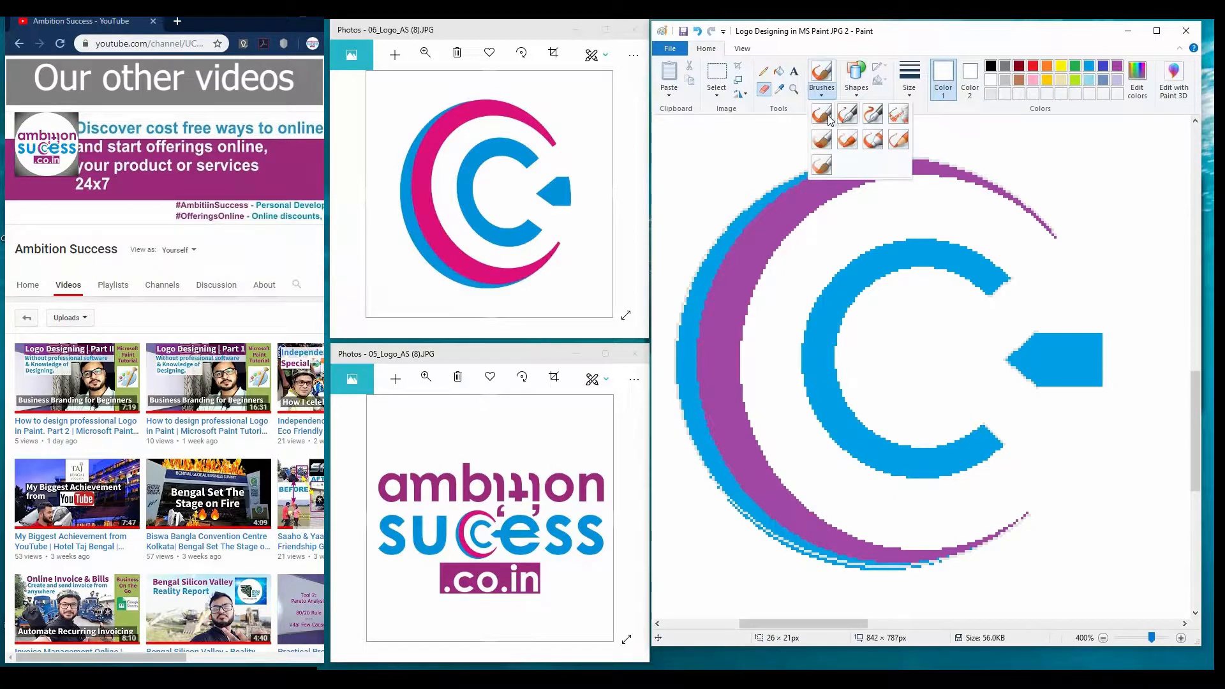
click(823, 115)
click(1089, 66)
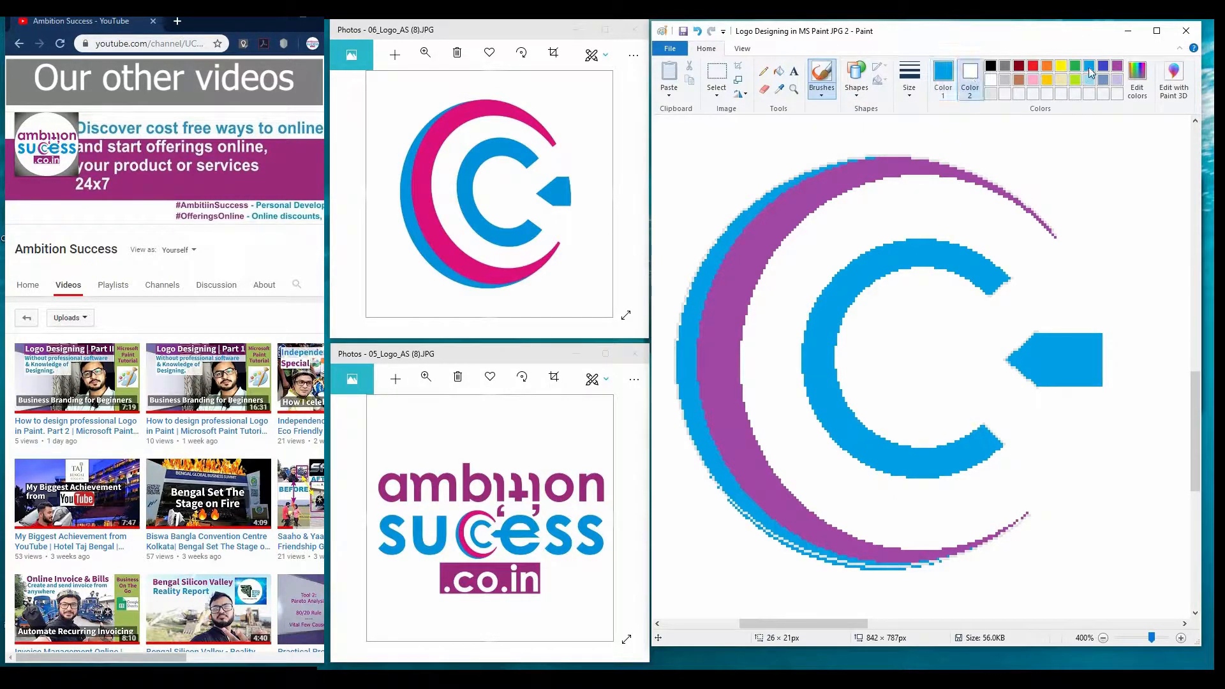
click(1091, 73)
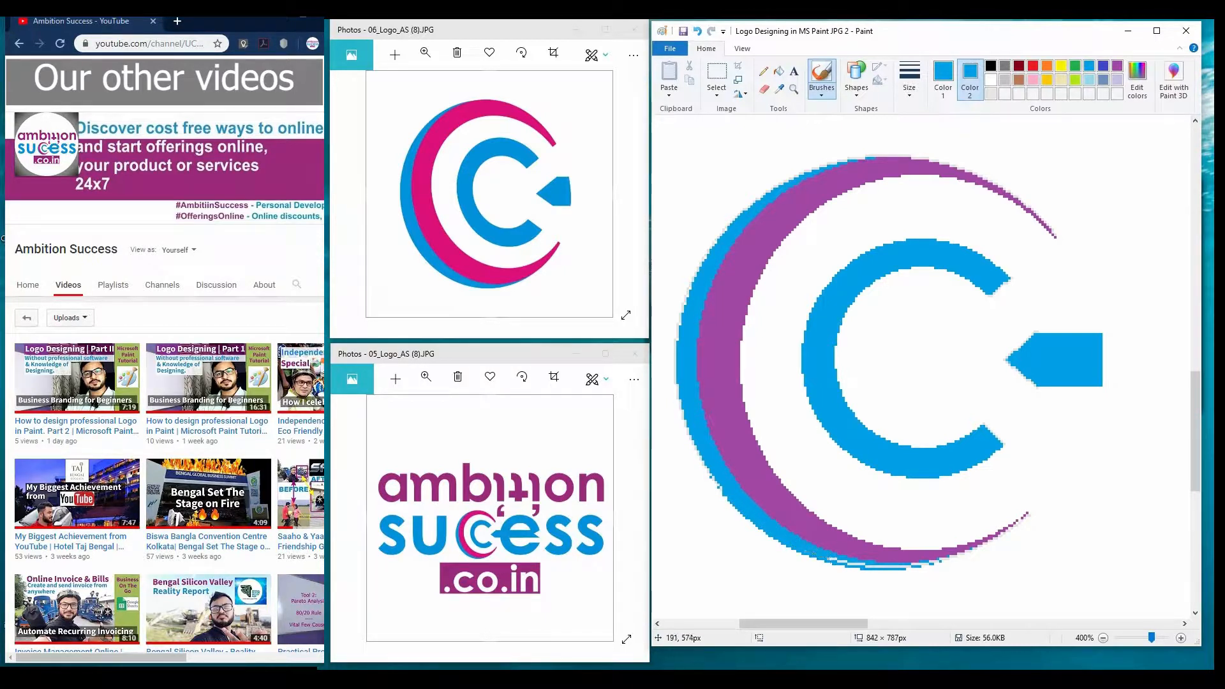
click(909, 89)
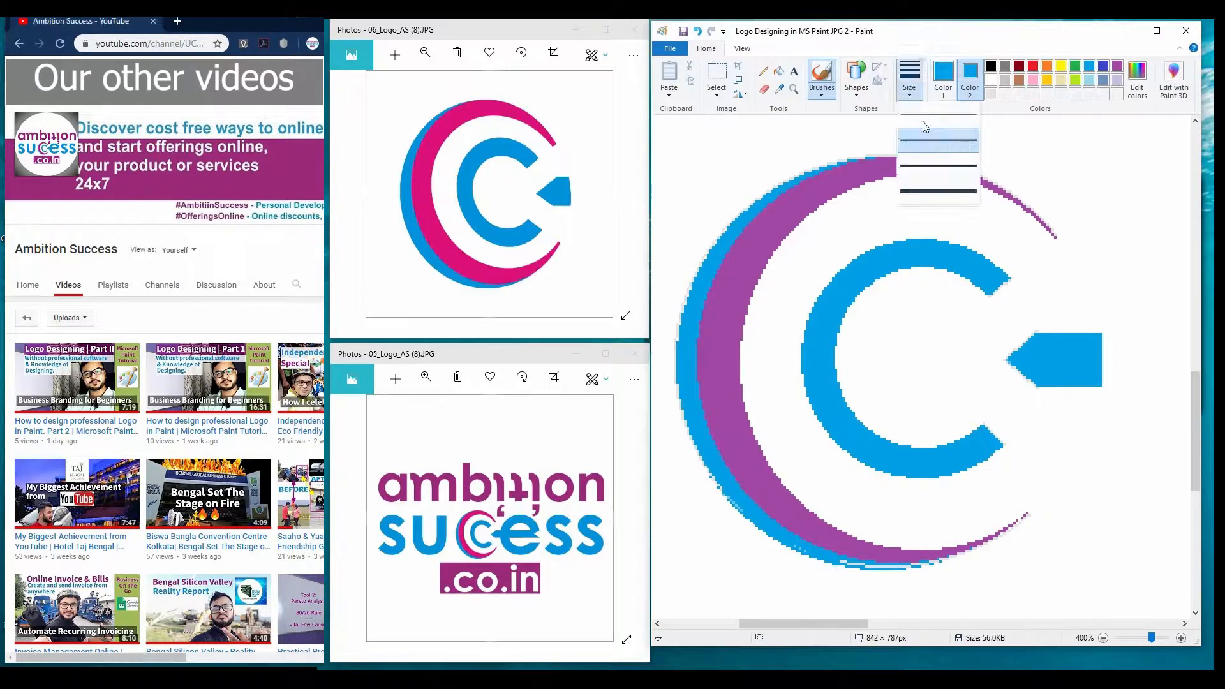
click(938, 124)
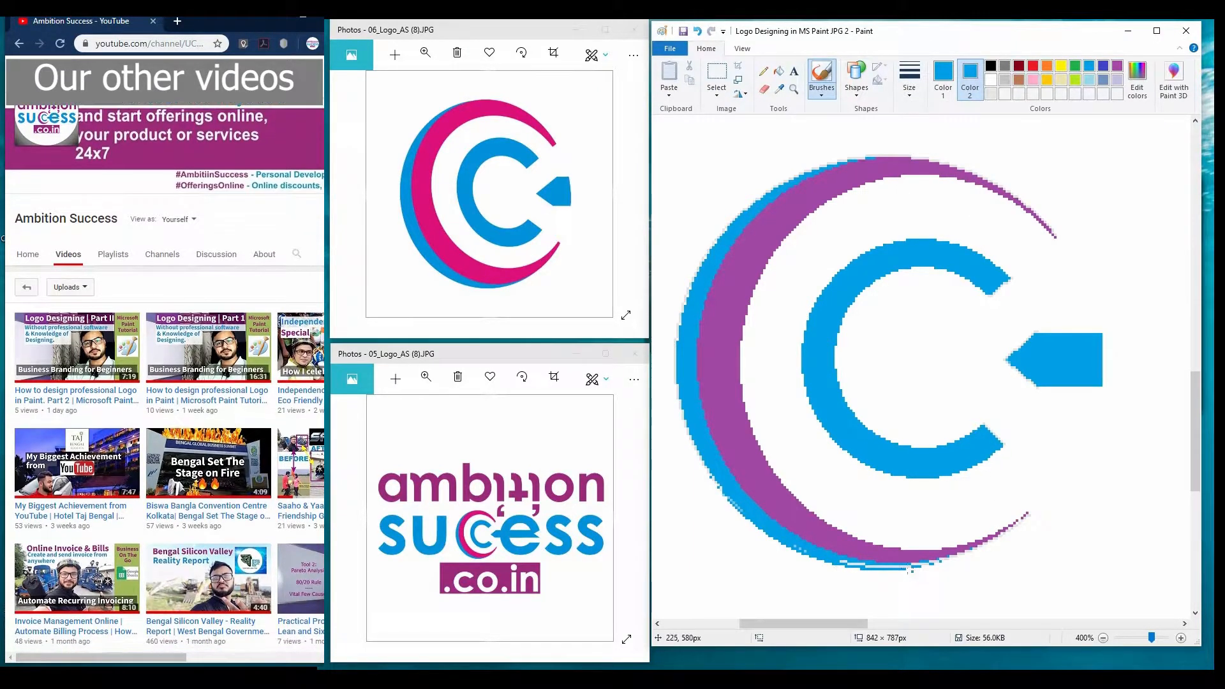
drag(906, 567, 836, 558)
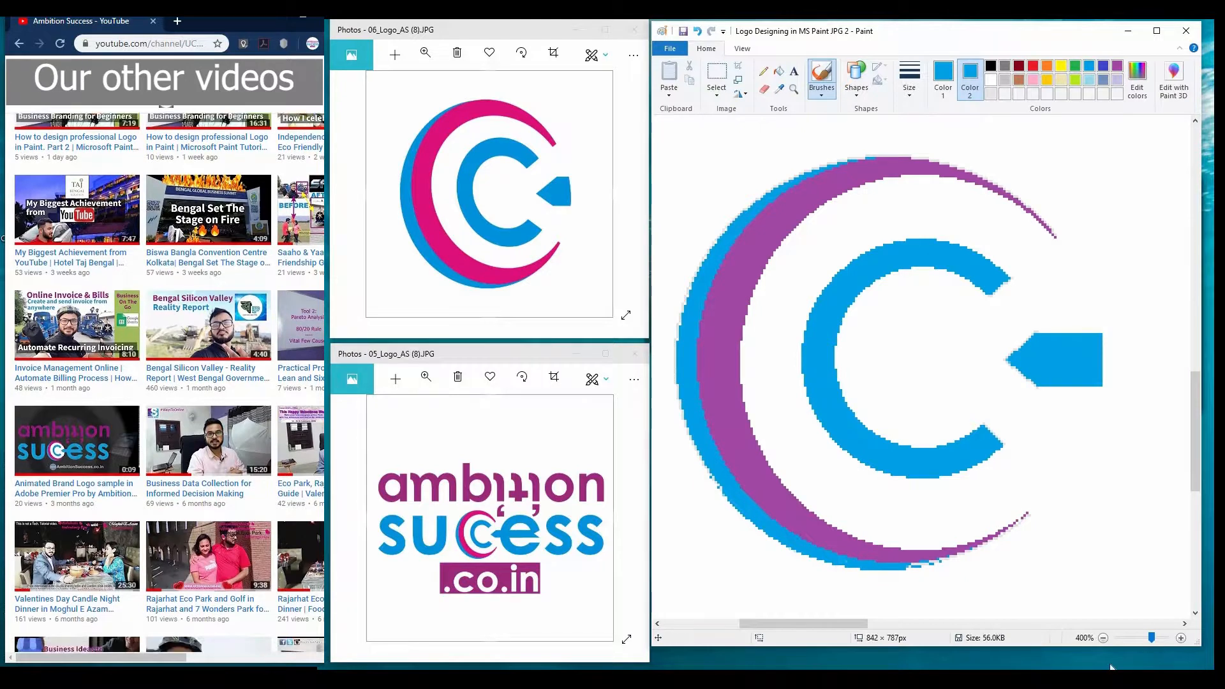
- Erase the two overlapping c letters in the middle of the word "success", using white for both colours
click(1103, 638)
click(1104, 638)
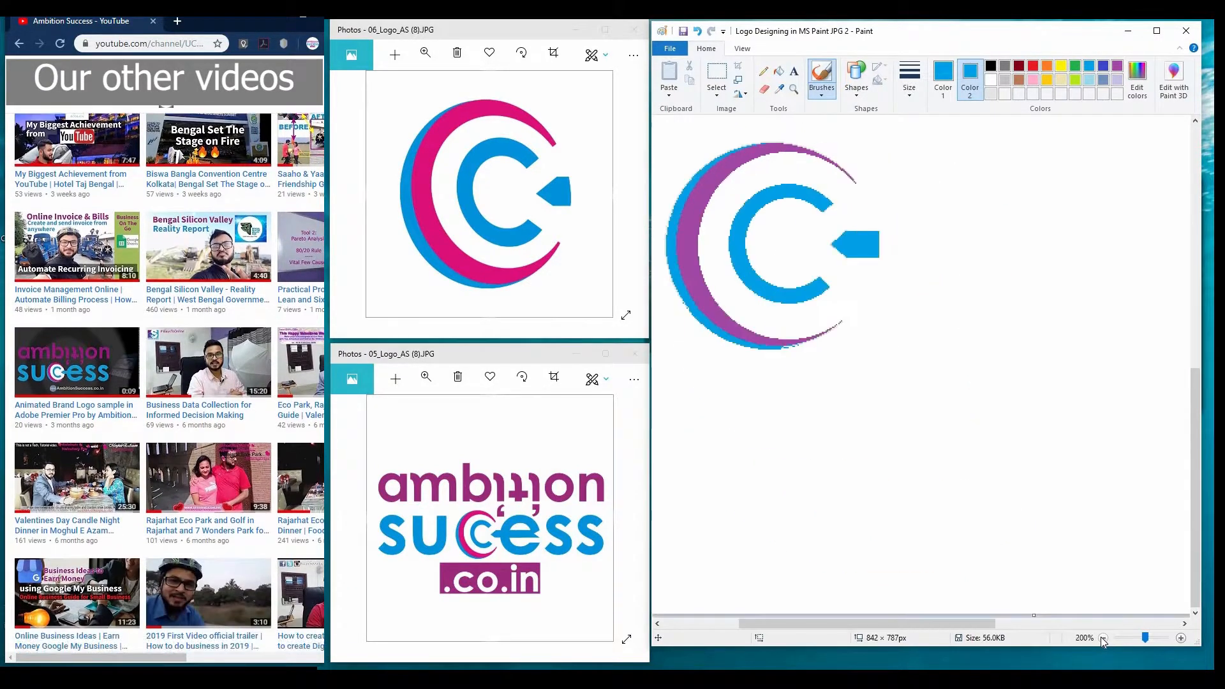
click(1103, 638)
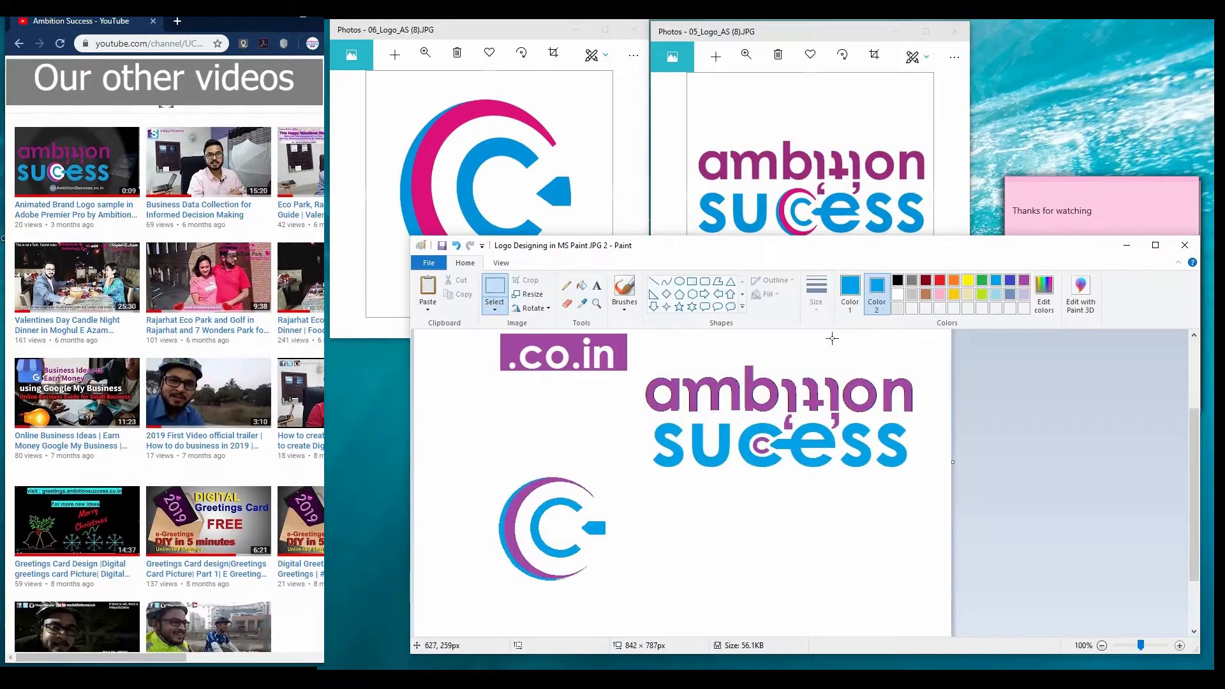
click(567, 304)
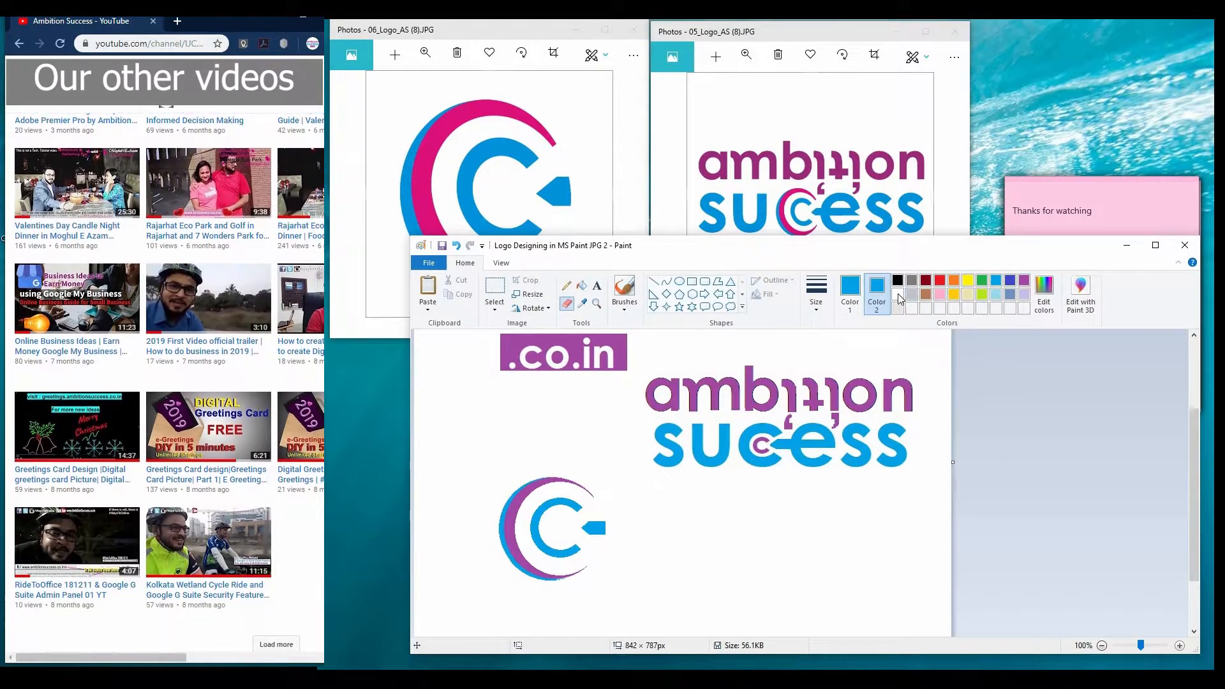
click(897, 294)
click(849, 290)
click(898, 294)
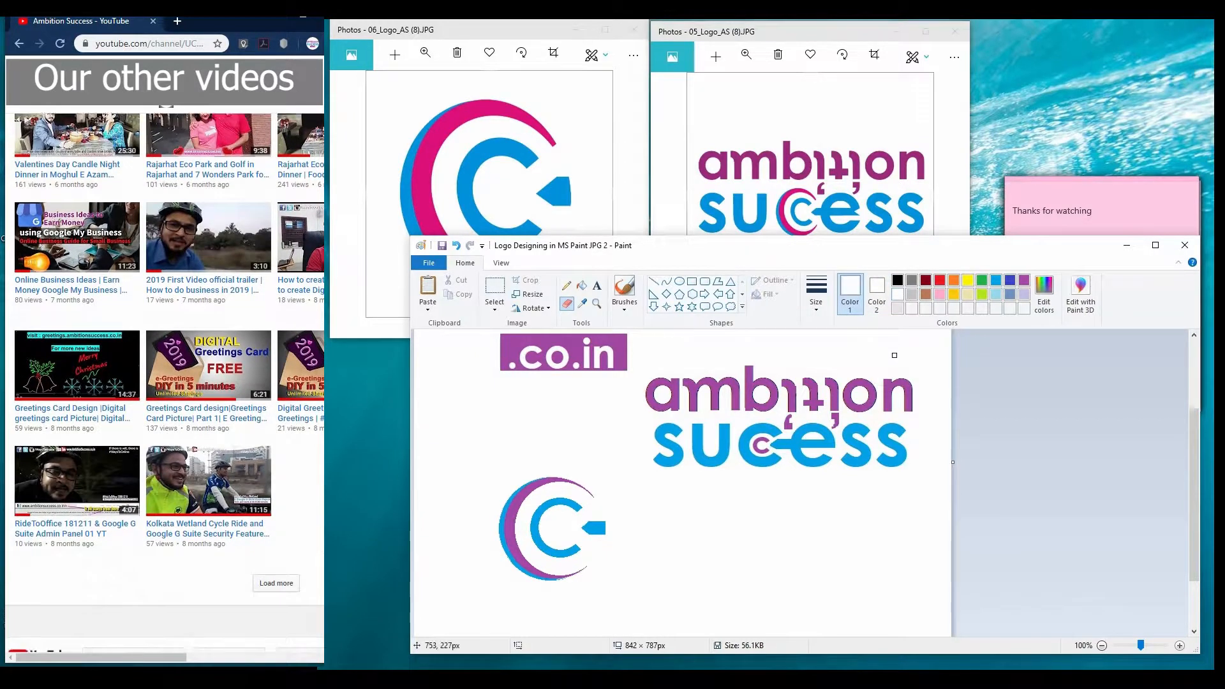
click(816, 293)
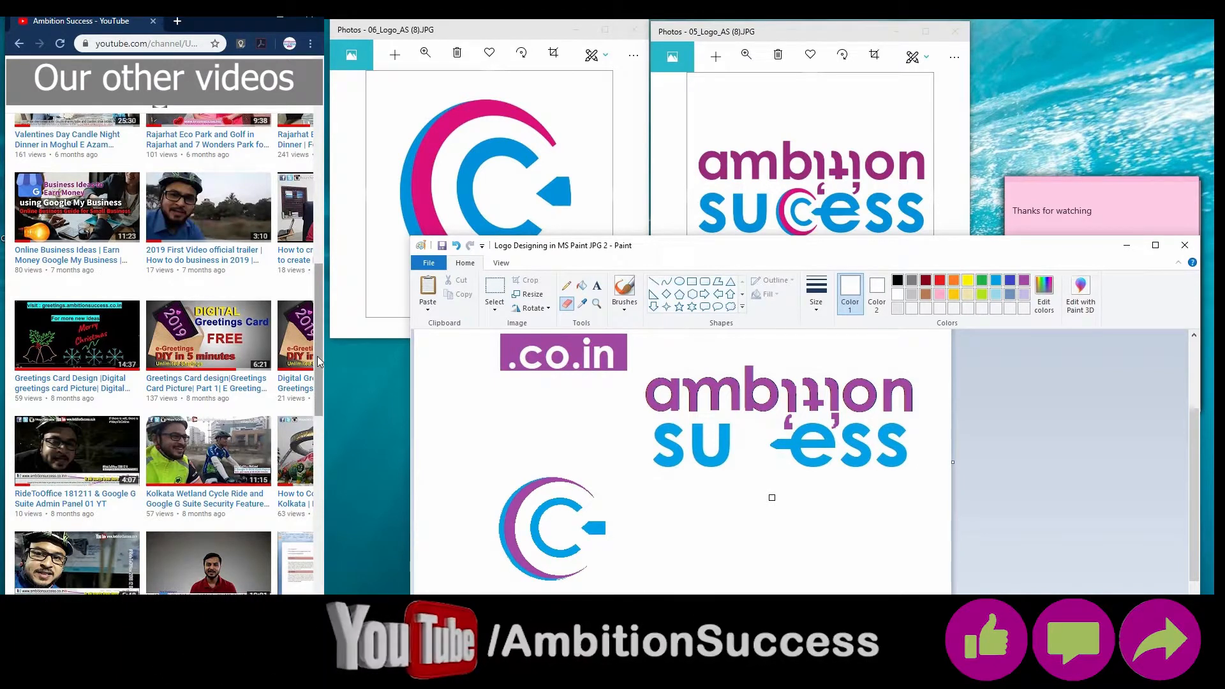
- Duplicate the circular C emblem below the word "success" and shrink the copy to about 83 × 75 px
click(495, 288)
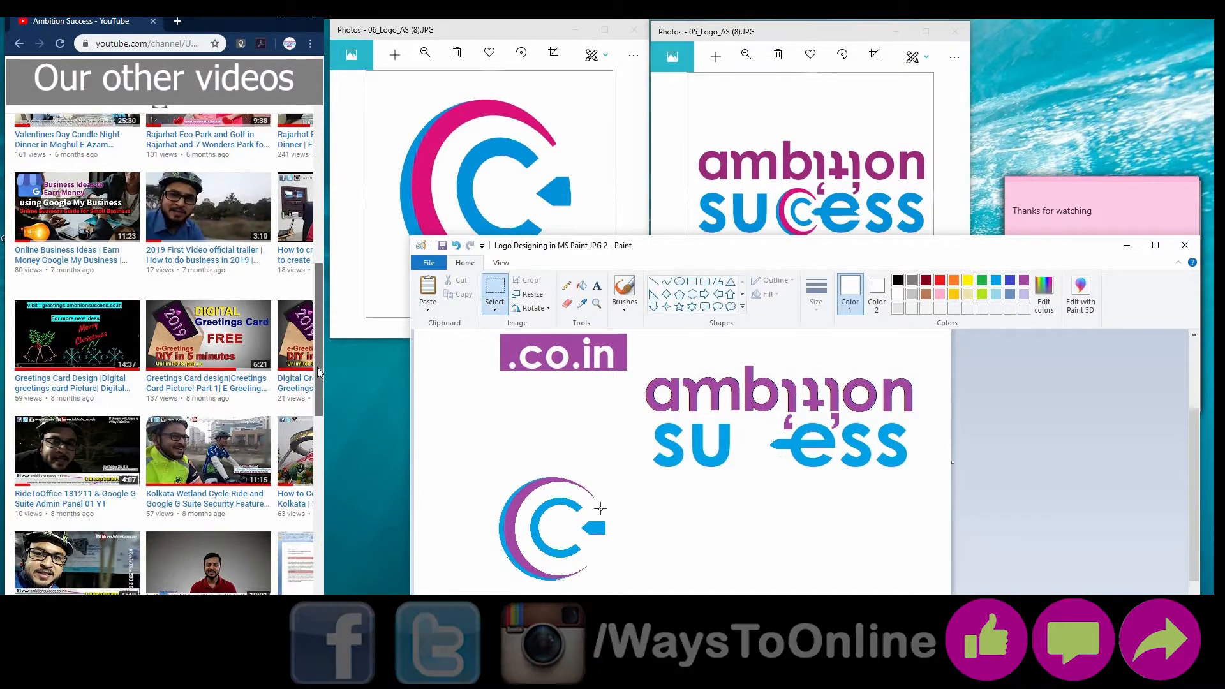
mouse_move(626, 463)
mouse_down()
mouse_move(537, 567)
mouse_move(574, 568)
mouse_move(645, 536)
mouse_up()
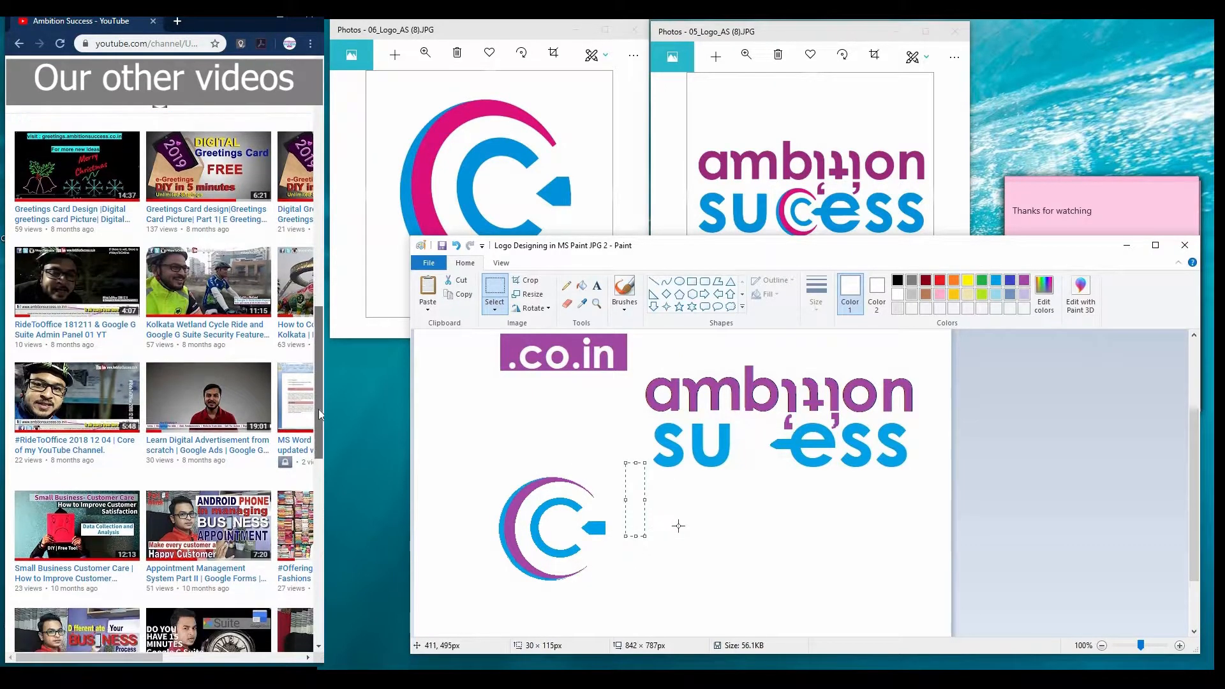
click(678, 526)
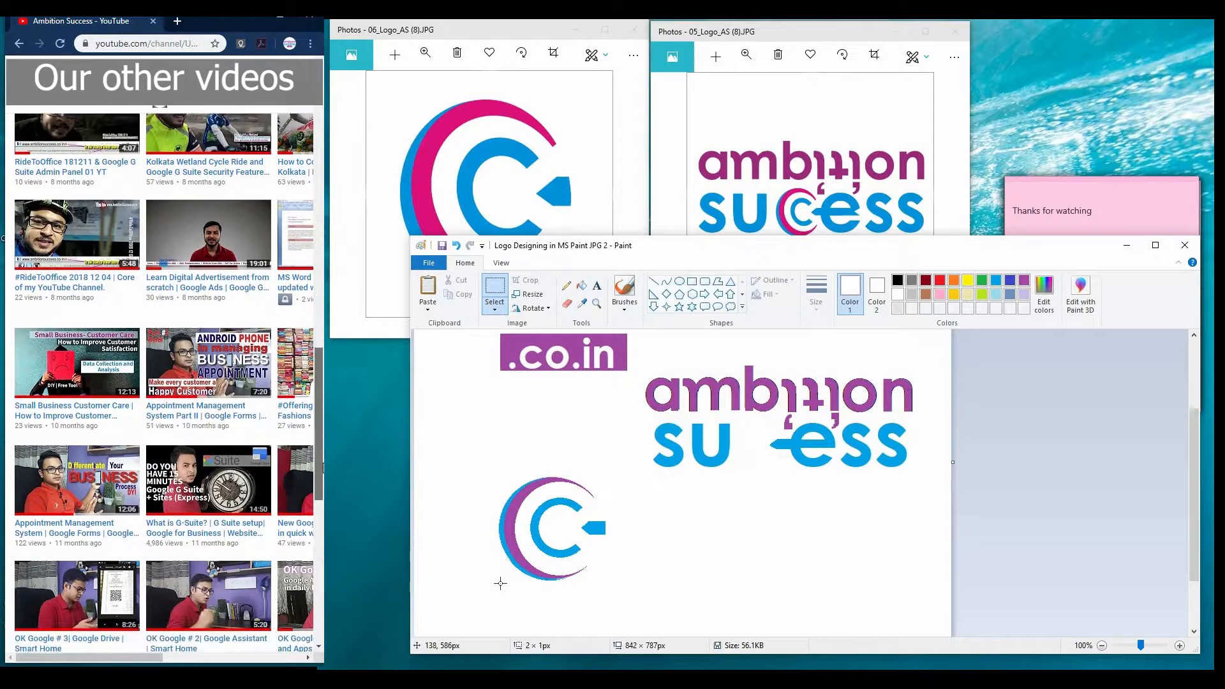
mouse_move(500, 583)
mouse_down()
mouse_move(600, 560)
mouse_move(605, 475)
mouse_up()
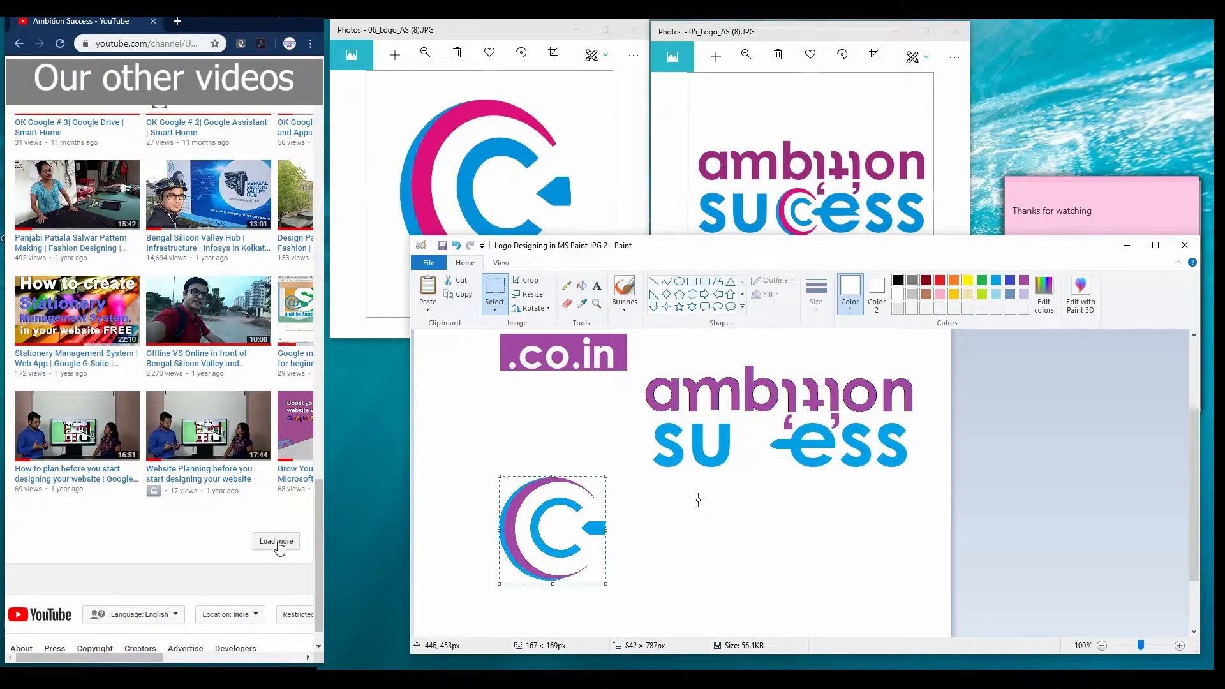
key(ctrl+v)
drag(468, 388, 776, 542)
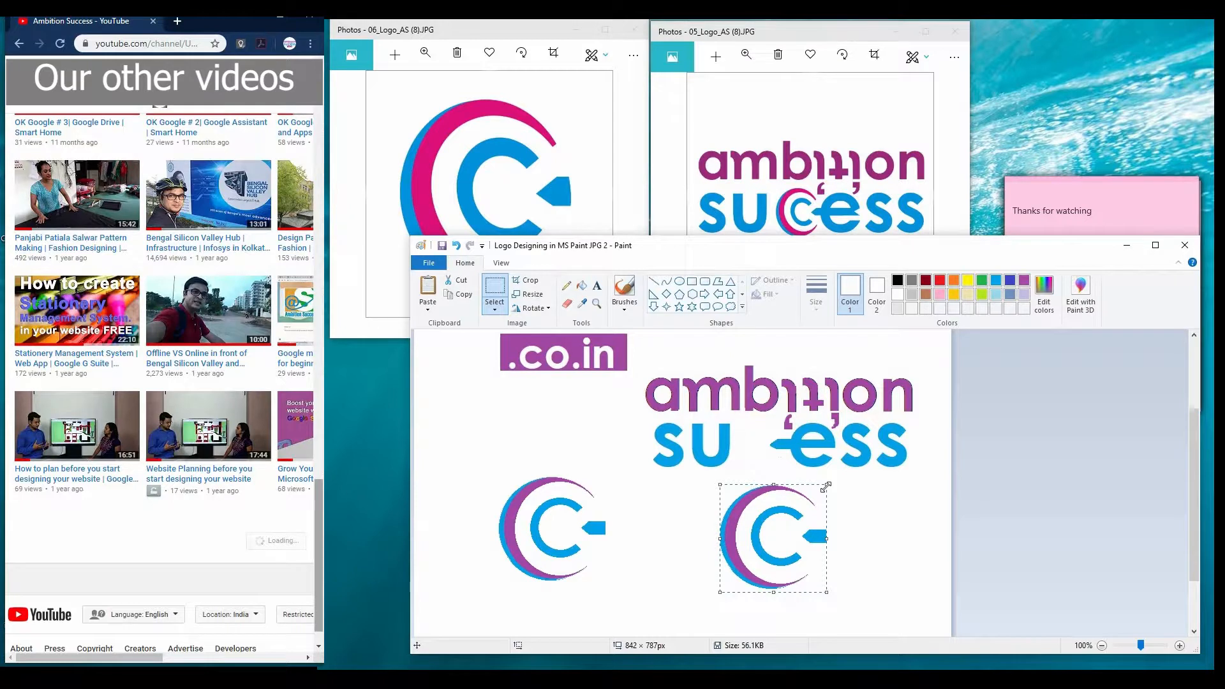
mouse_move(827, 487)
mouse_down()
mouse_move(783, 531)
mouse_move(771, 430)
mouse_move(762, 516)
mouse_move(773, 504)
mouse_up()
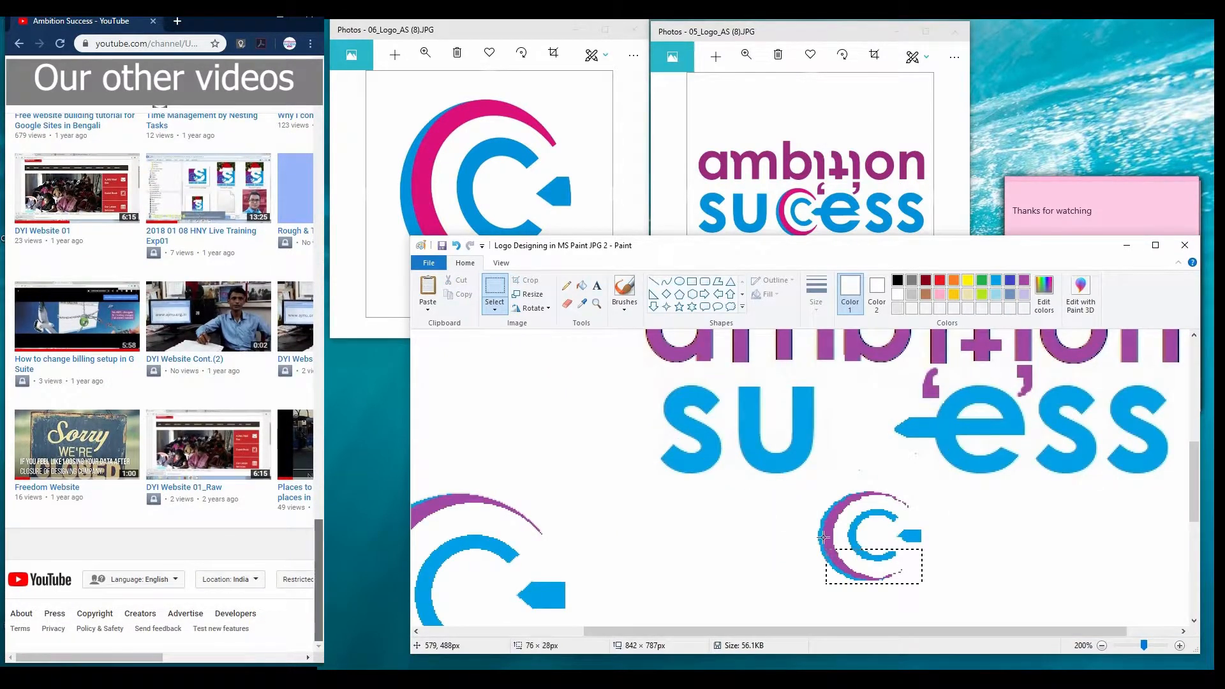
- Move the small C emblem into the gap between "su" and "ess" in the wordmark
drag(821, 510, 819, 506)
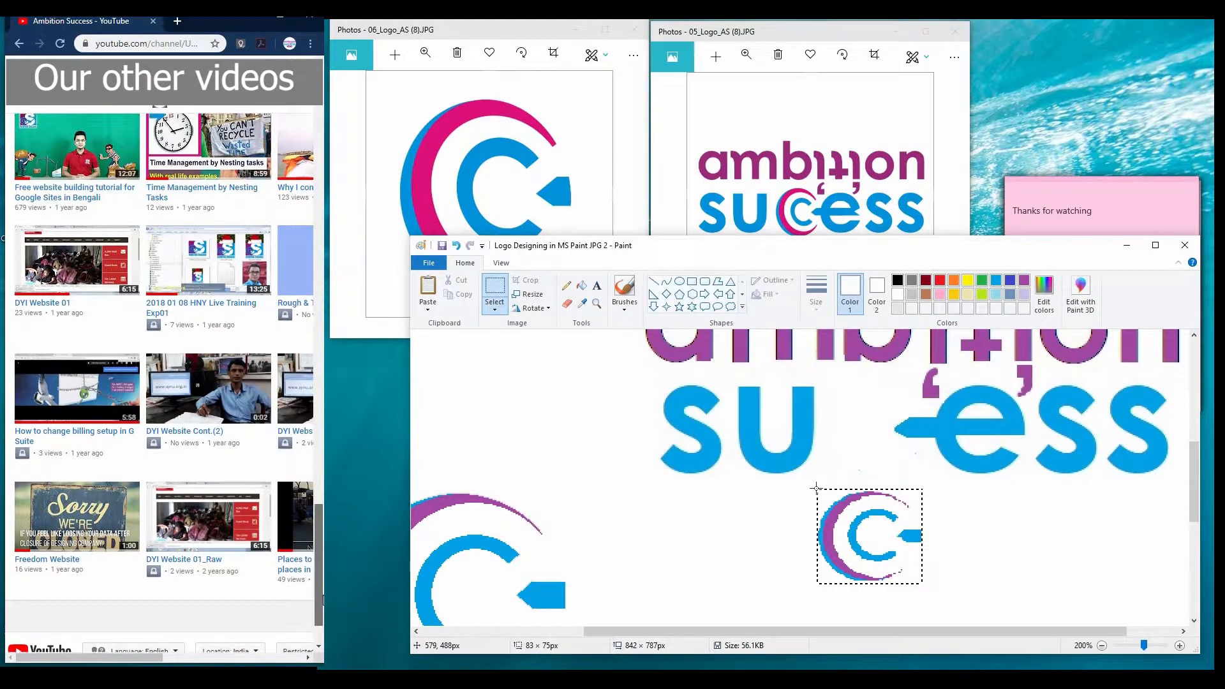
drag(816, 488, 868, 419)
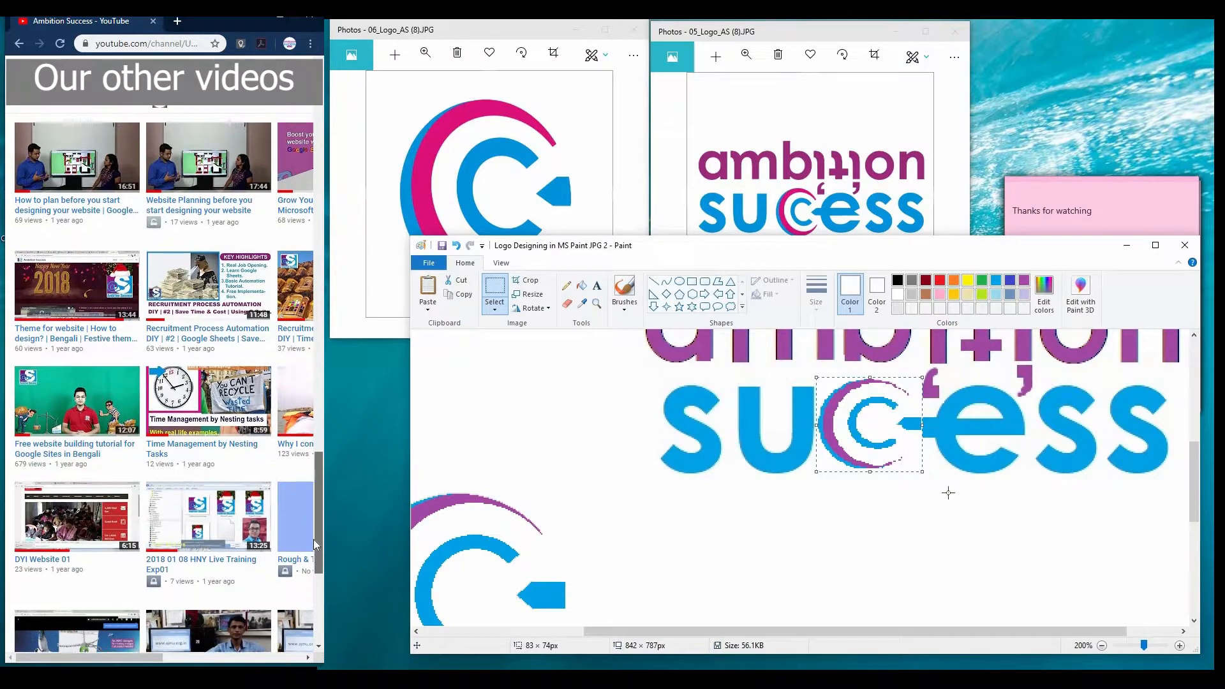
click(944, 509)
- Draw a blue polygon about 20 × 17 px joining the small emblem's arrow to the letter e, and fill it blue
scroll(944, 509, up, 1)
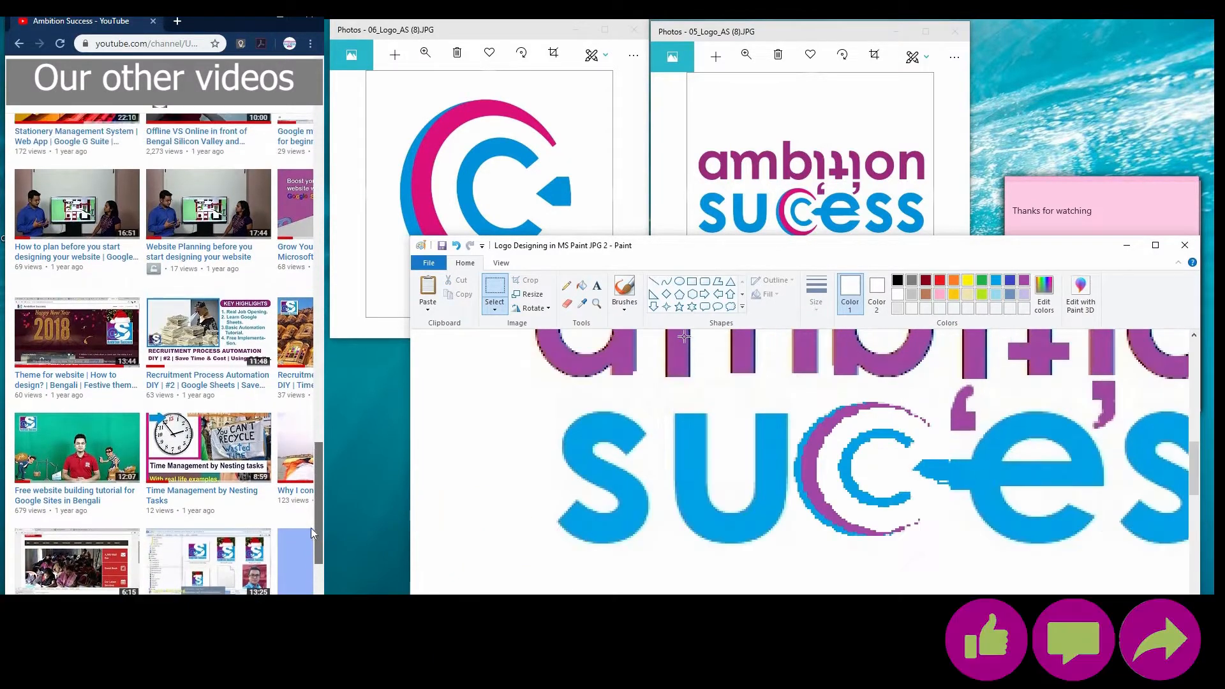
click(718, 281)
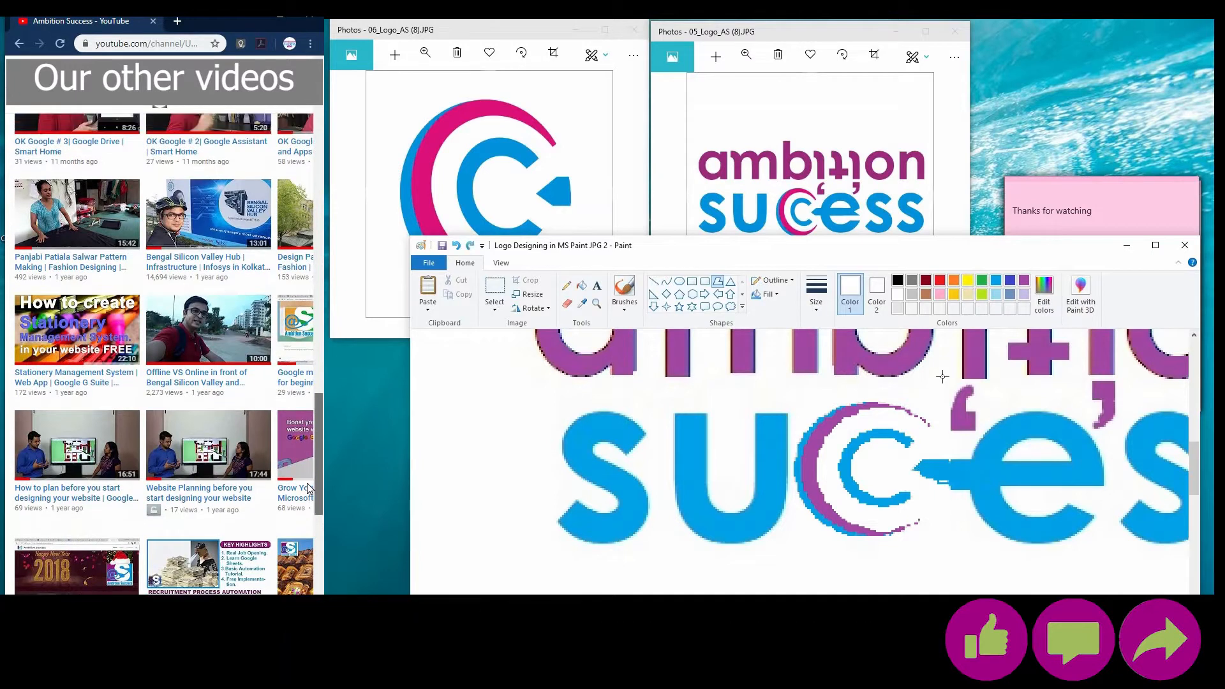
click(996, 281)
click(877, 293)
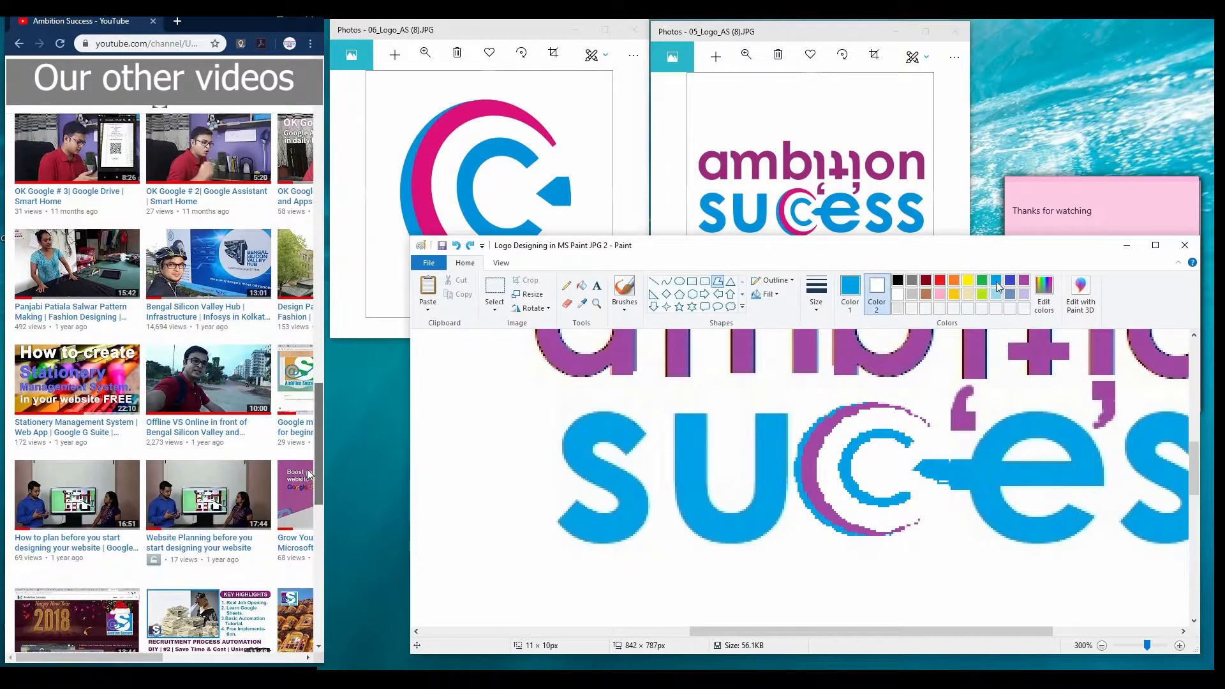
click(996, 281)
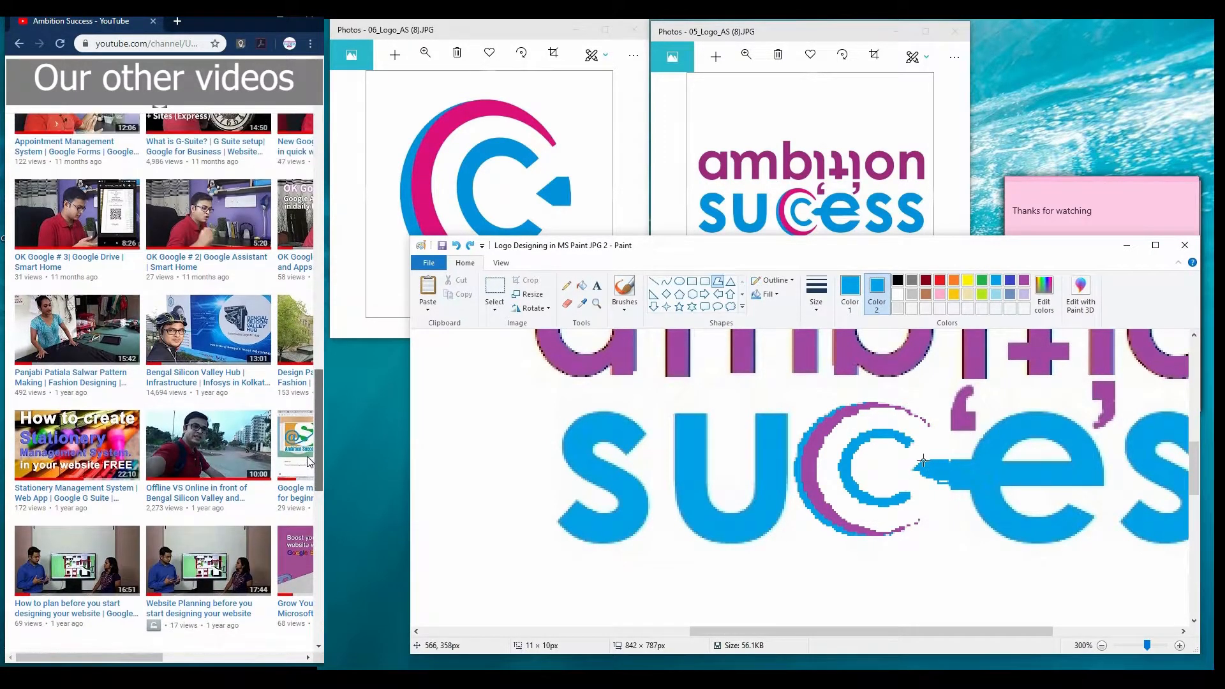
mouse_move(916, 468)
mouse_down()
mouse_move(905, 477)
mouse_move(911, 468)
mouse_up()
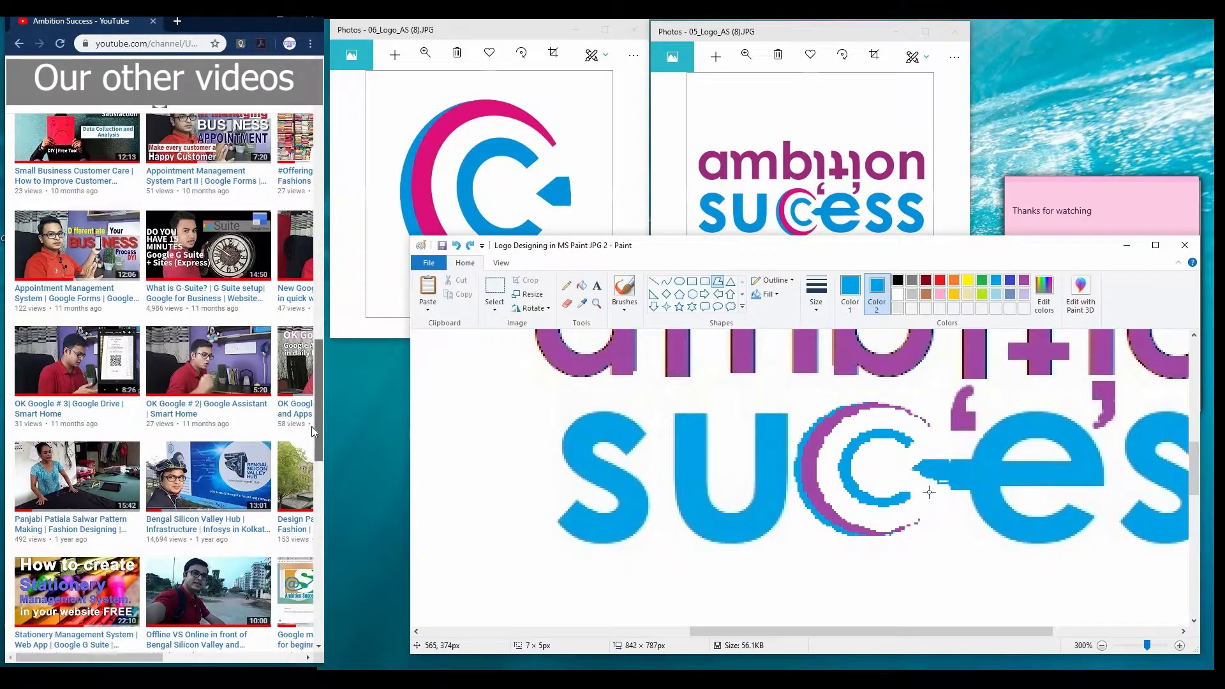
click(929, 489)
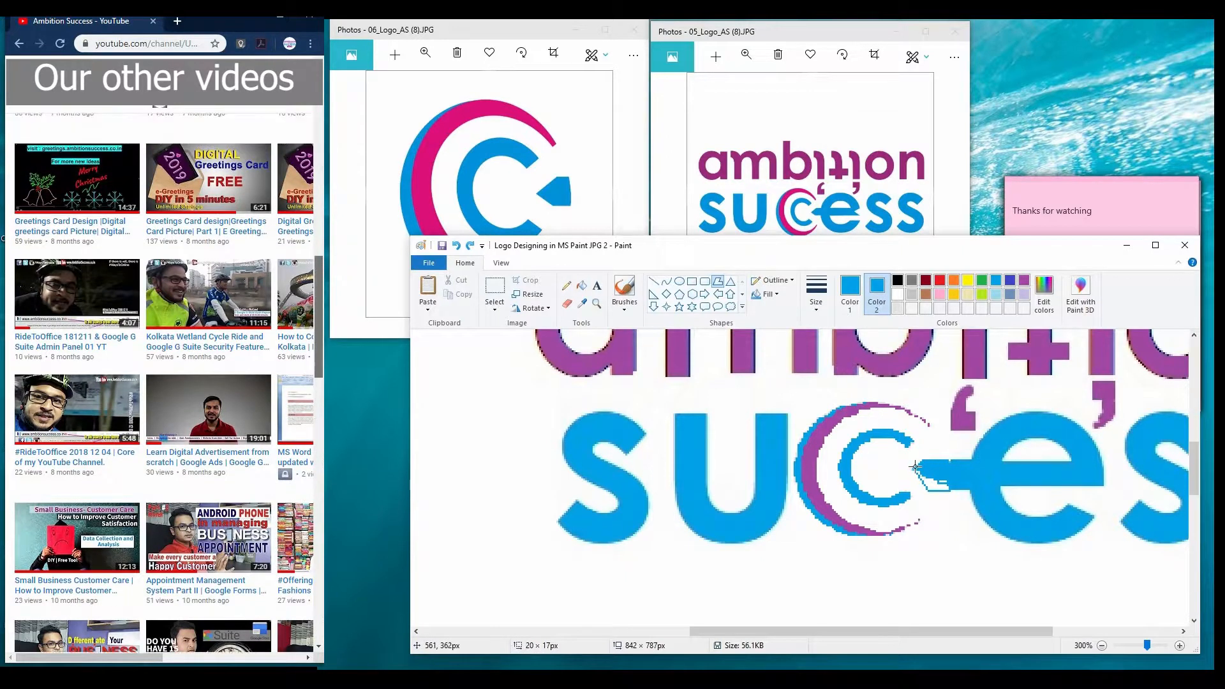
click(581, 285)
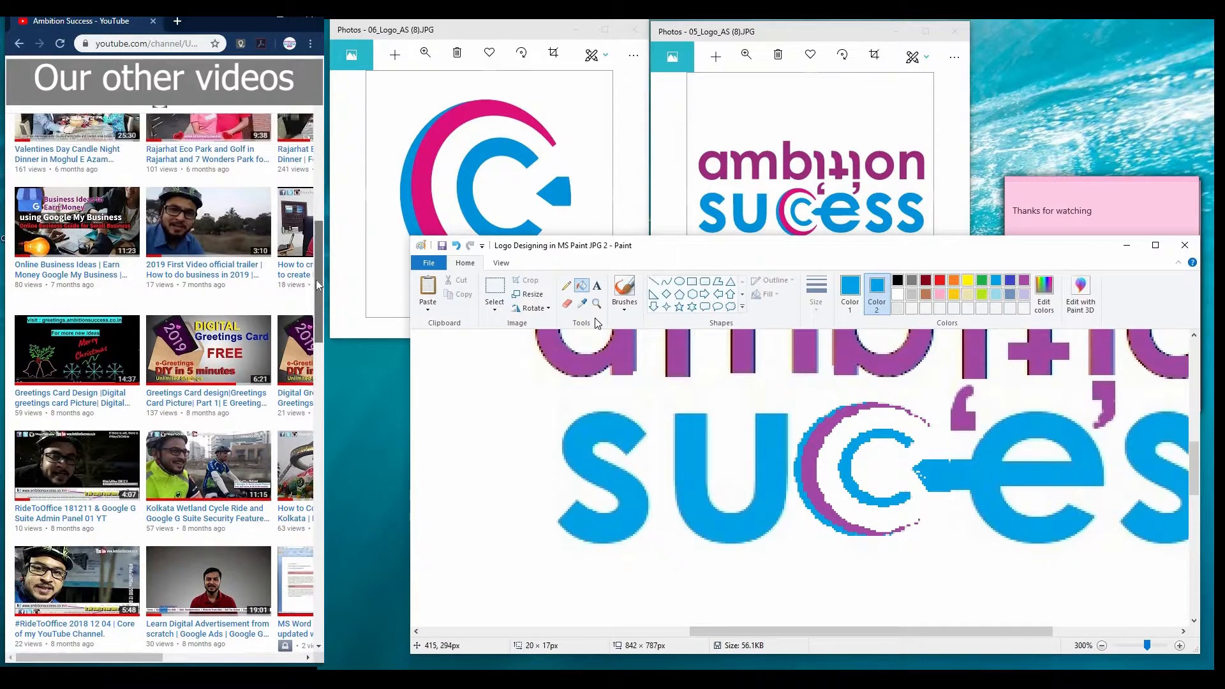
- Erase the uneven blue edges around the arrow between the emblem and the e, using white for both colours
click(566, 304)
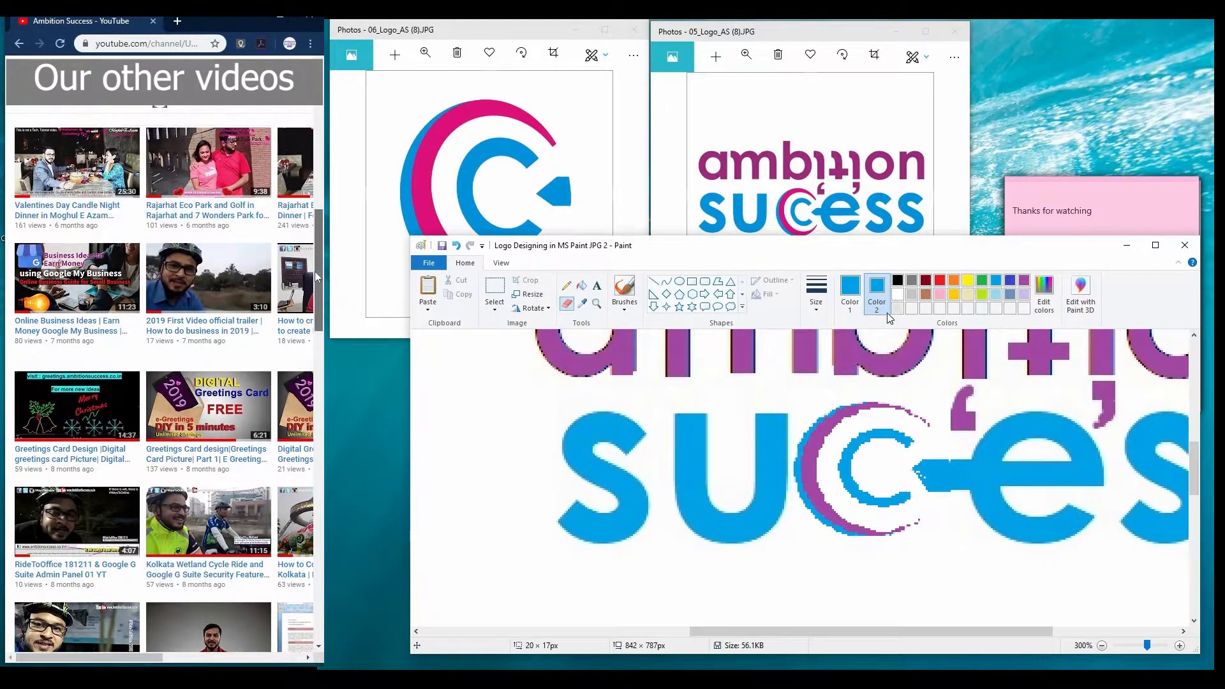
click(902, 295)
click(850, 294)
click(901, 297)
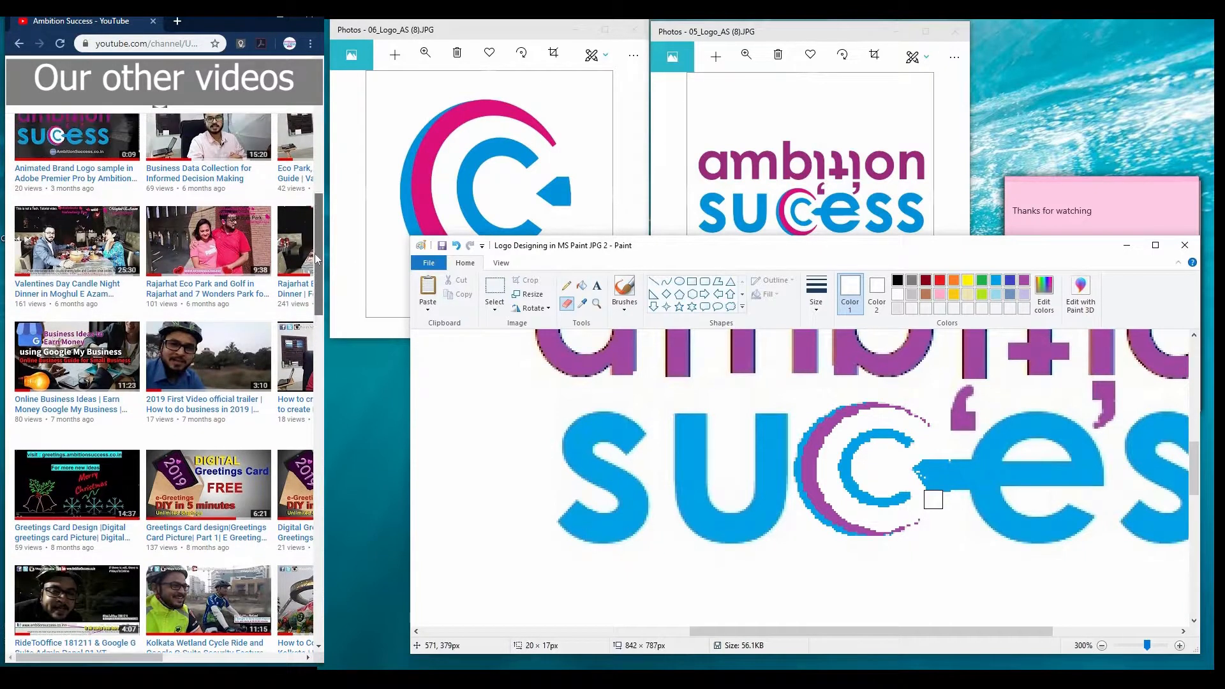
drag(313, 247, 312, 224)
- Touch up the upper edge of the arrow with a brush, using blue for both colours
click(625, 305)
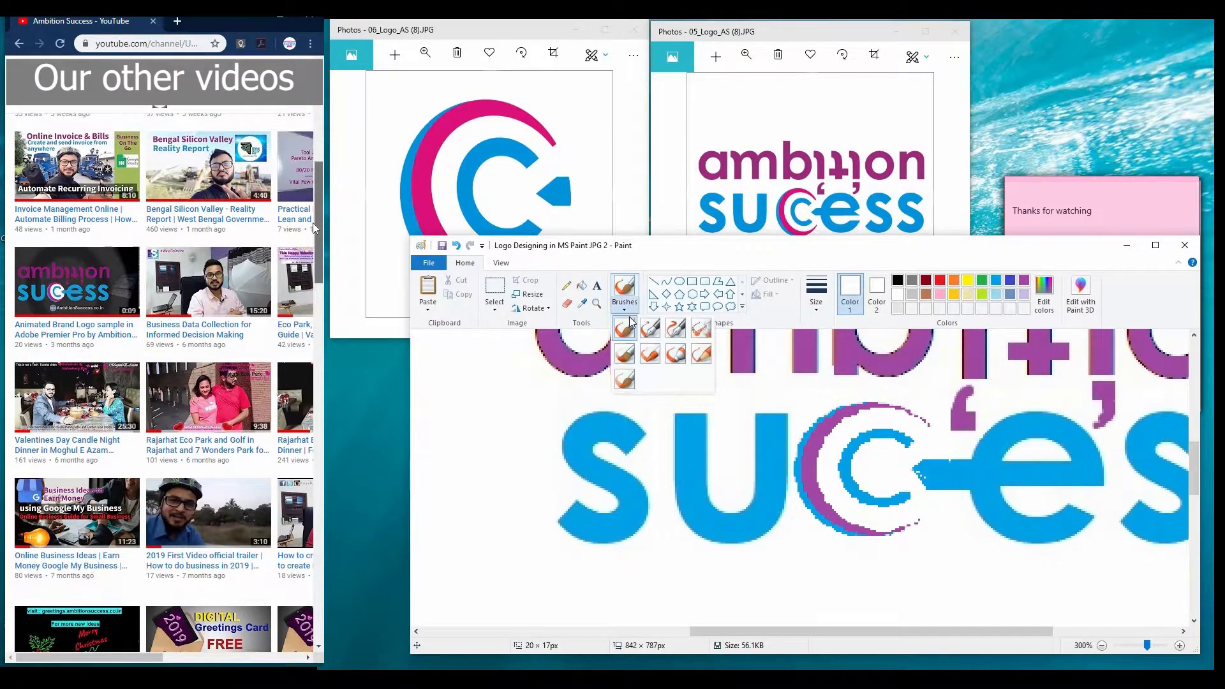
click(624, 329)
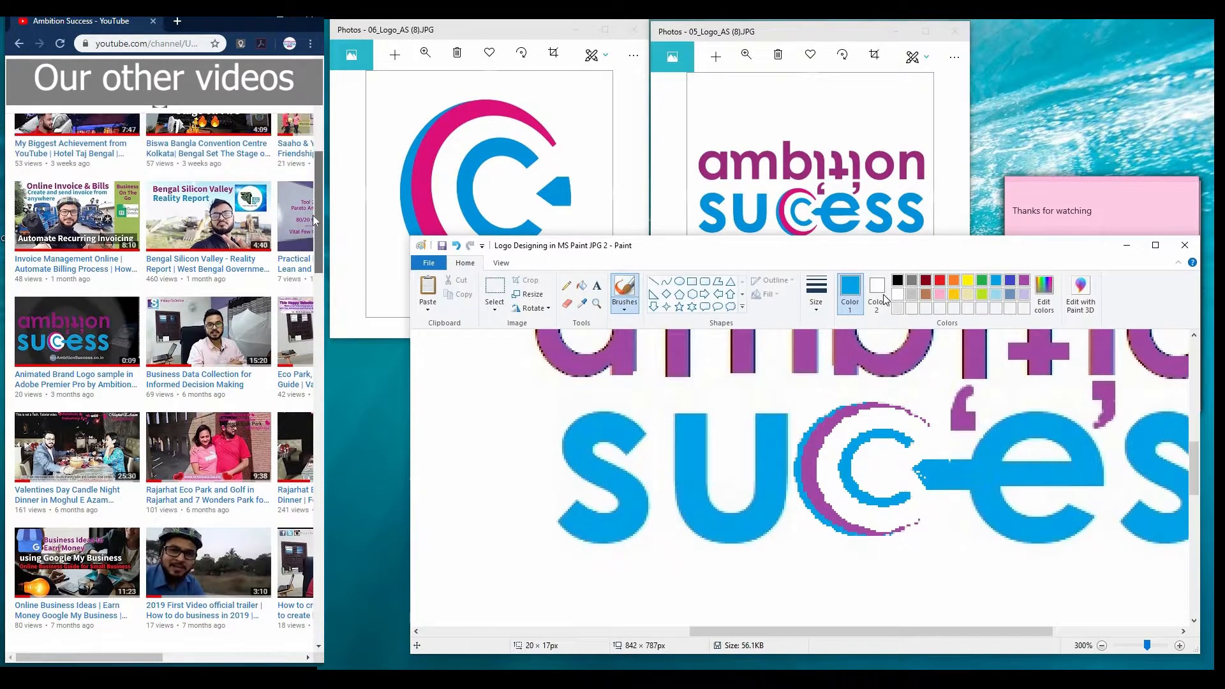
click(877, 290)
click(996, 281)
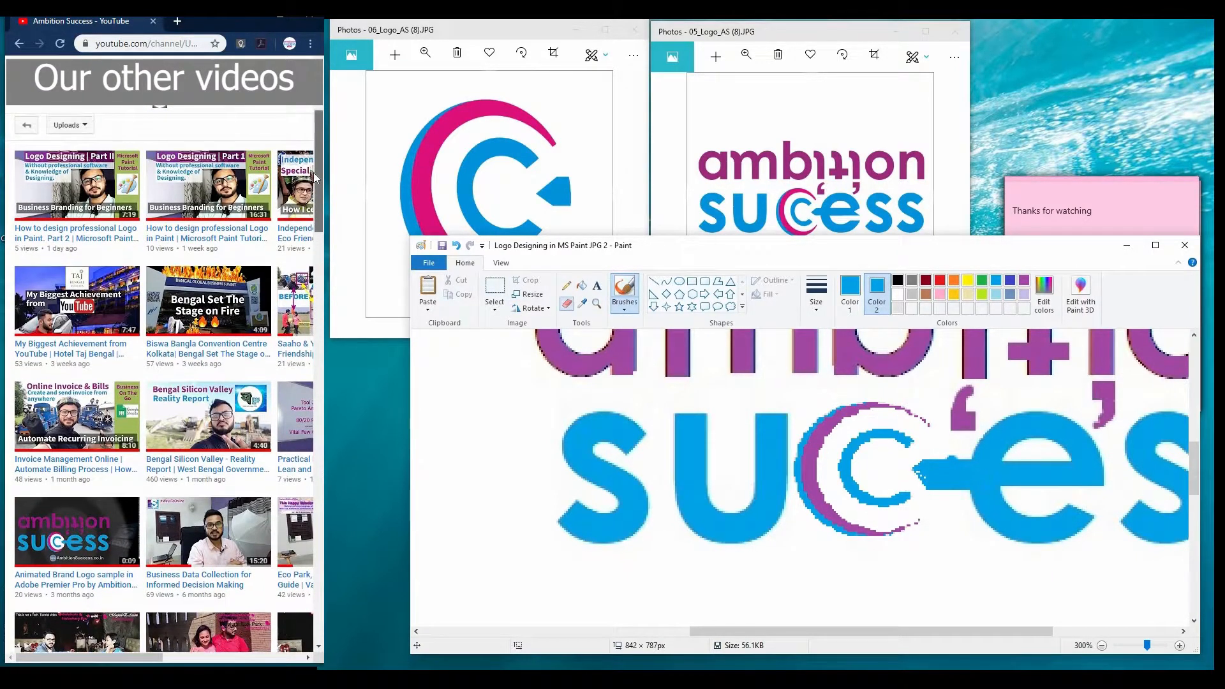
- Erase the excess blue paint above the arrow, using white for both colours
click(568, 303)
click(898, 295)
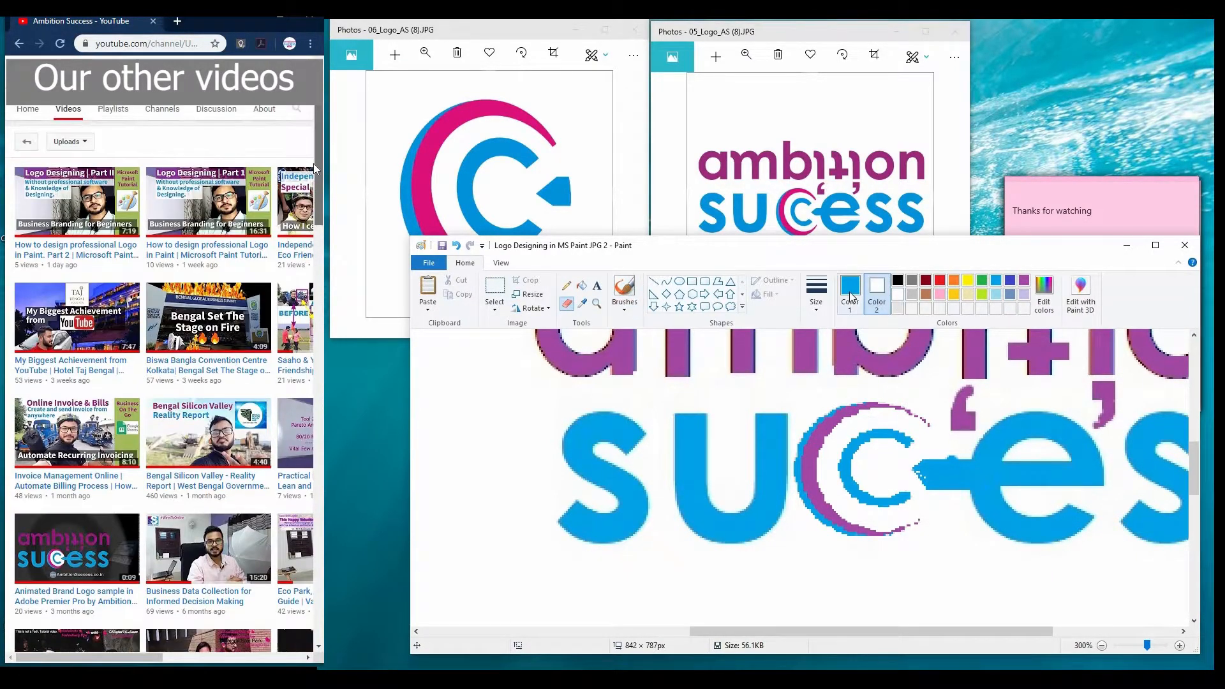
click(850, 293)
click(898, 295)
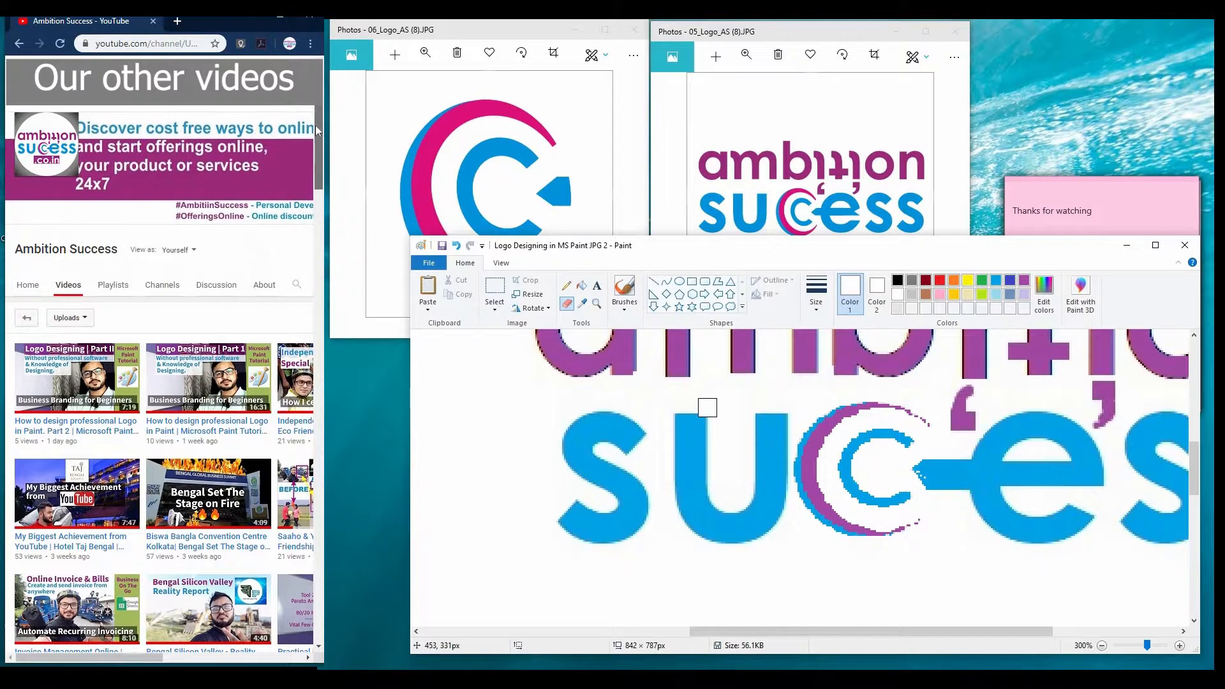
- Smooth the arrow between the small emblem and the e with a blue brush
click(624, 290)
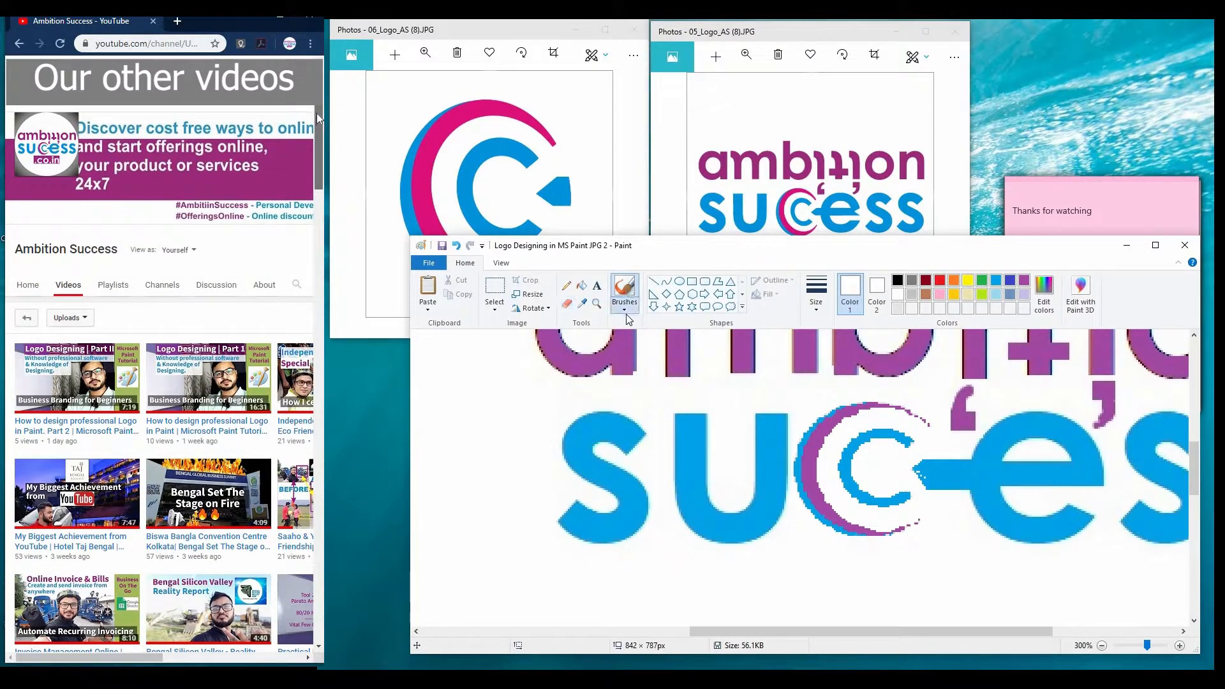
click(628, 312)
click(625, 329)
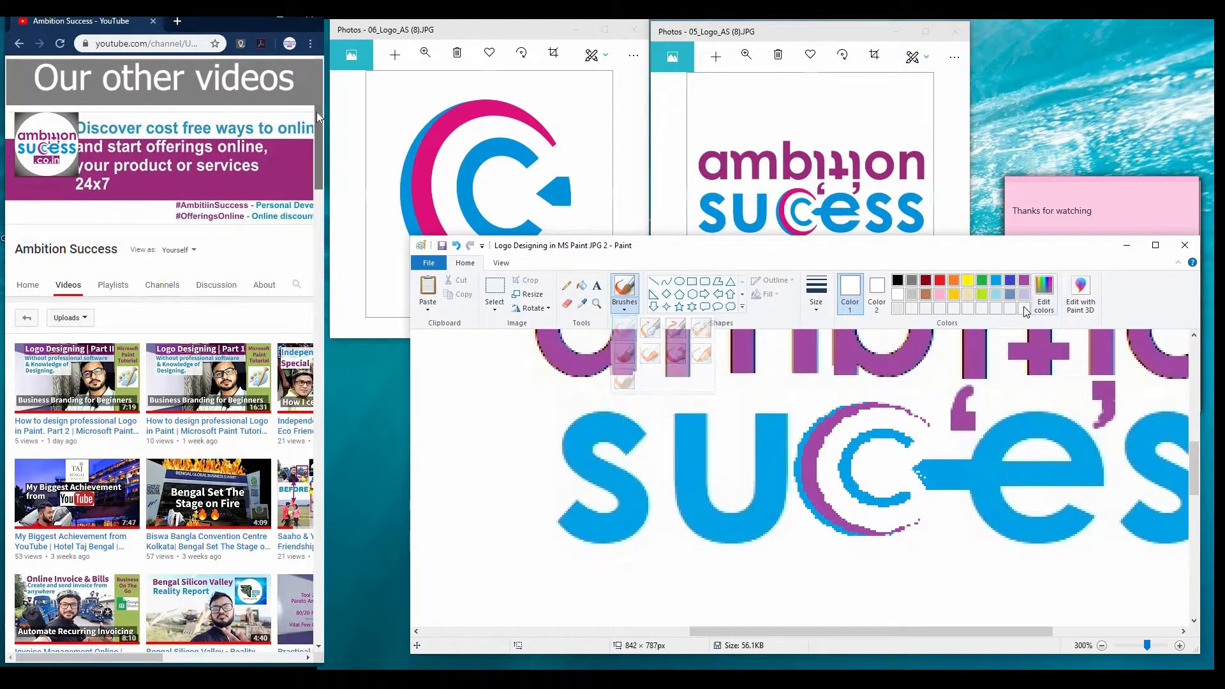
click(997, 281)
click(877, 293)
click(997, 280)
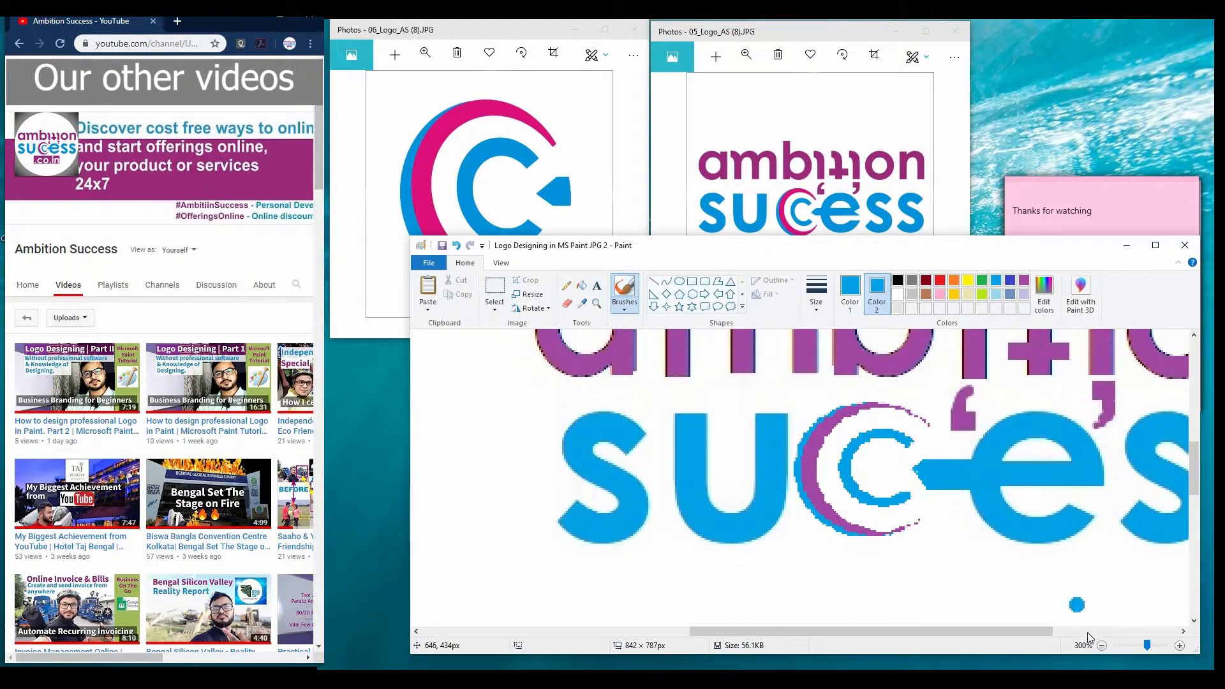
- Copy the purple ".co.in" box from the original logo and place it centred below the new wordmark
click(1102, 646)
click(1102, 645)
click(1102, 646)
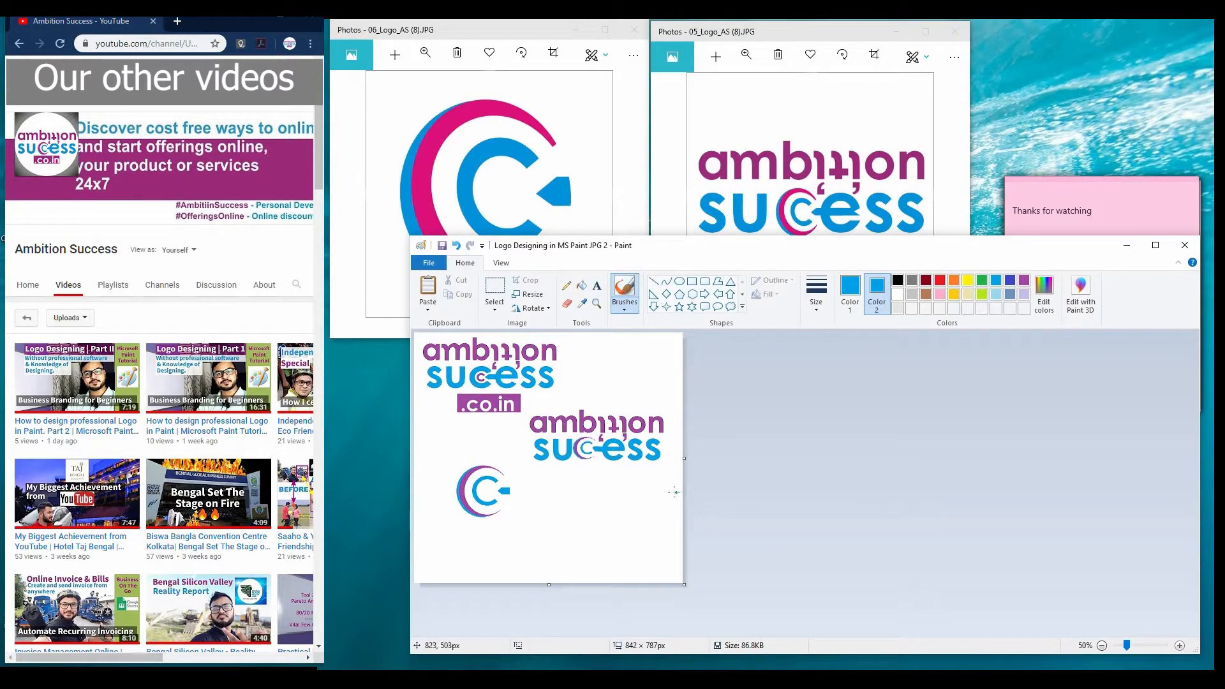
click(495, 288)
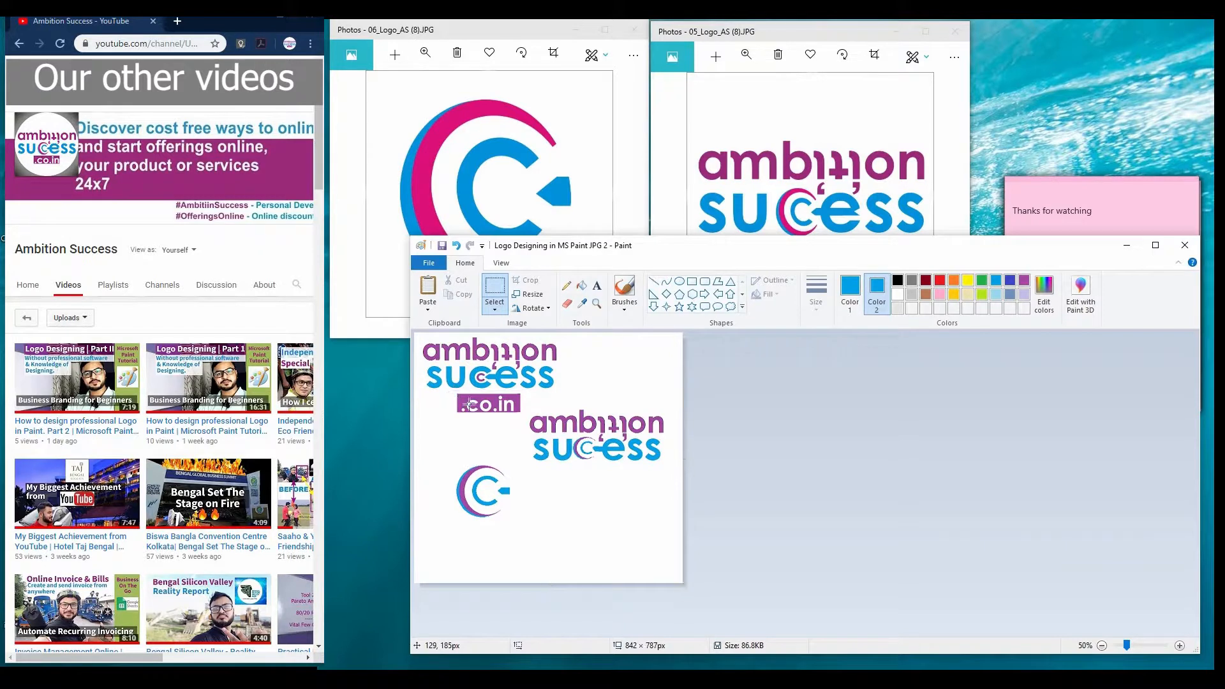
drag(456, 393, 523, 416)
scroll(315, 271, down, 10)
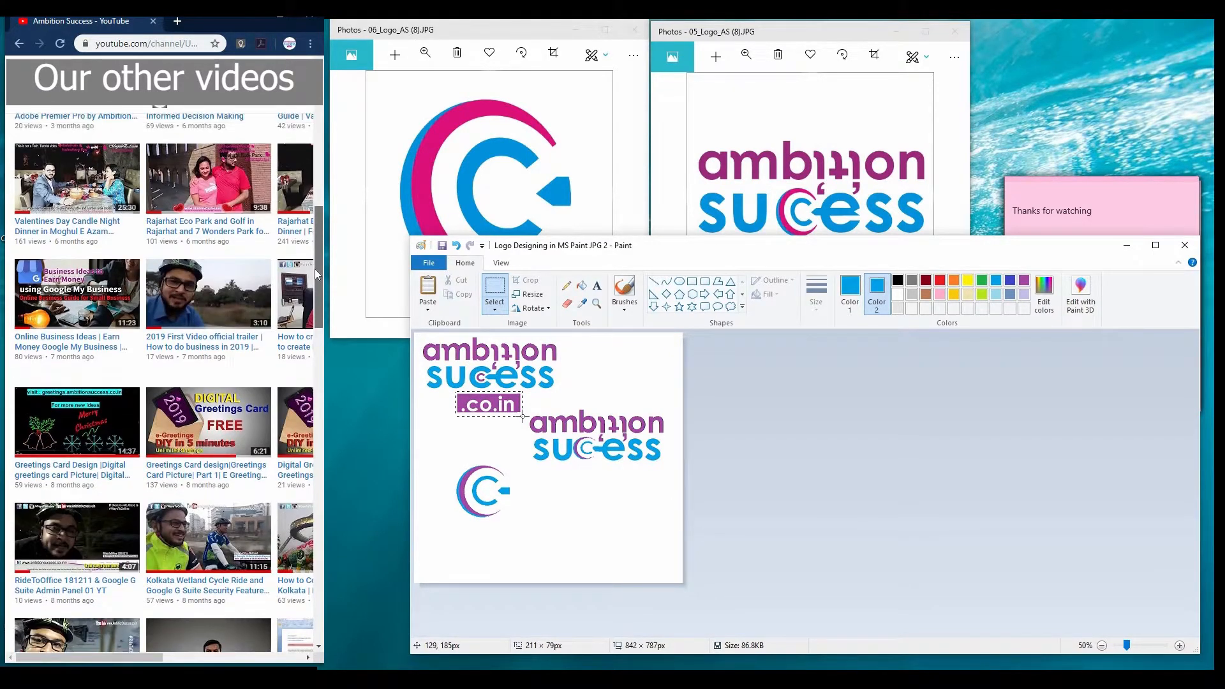
key(ctrl+c)
key(ctrl+v)
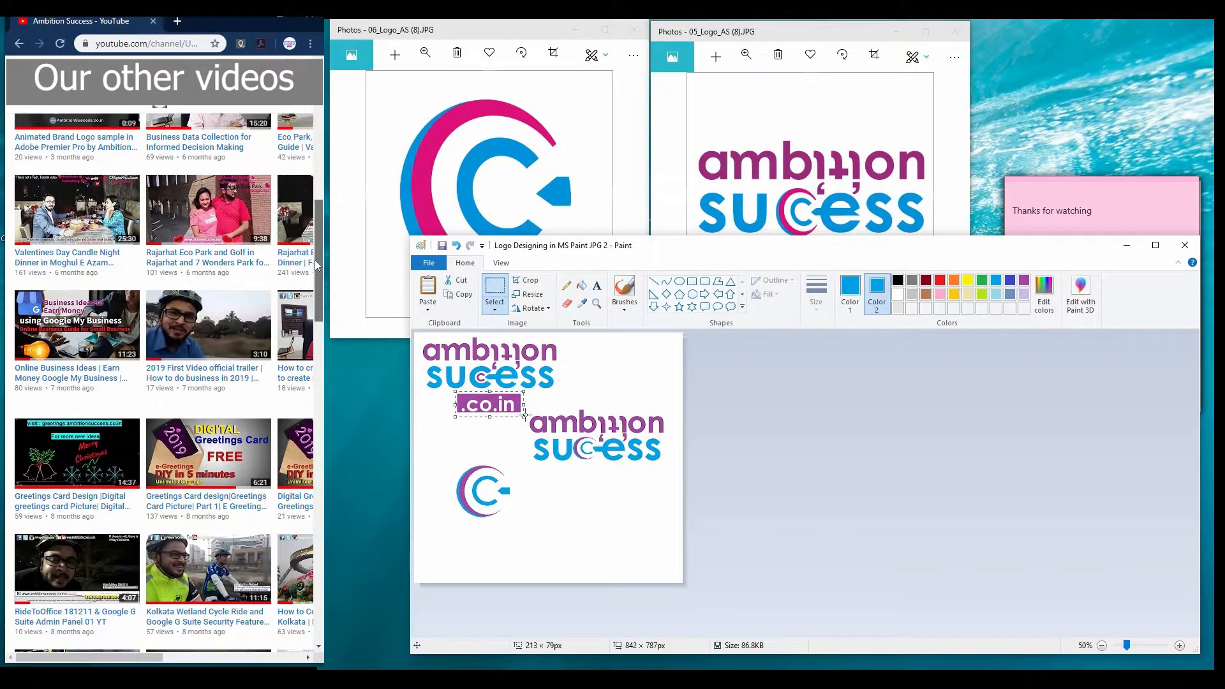
drag(450, 355, 600, 473)
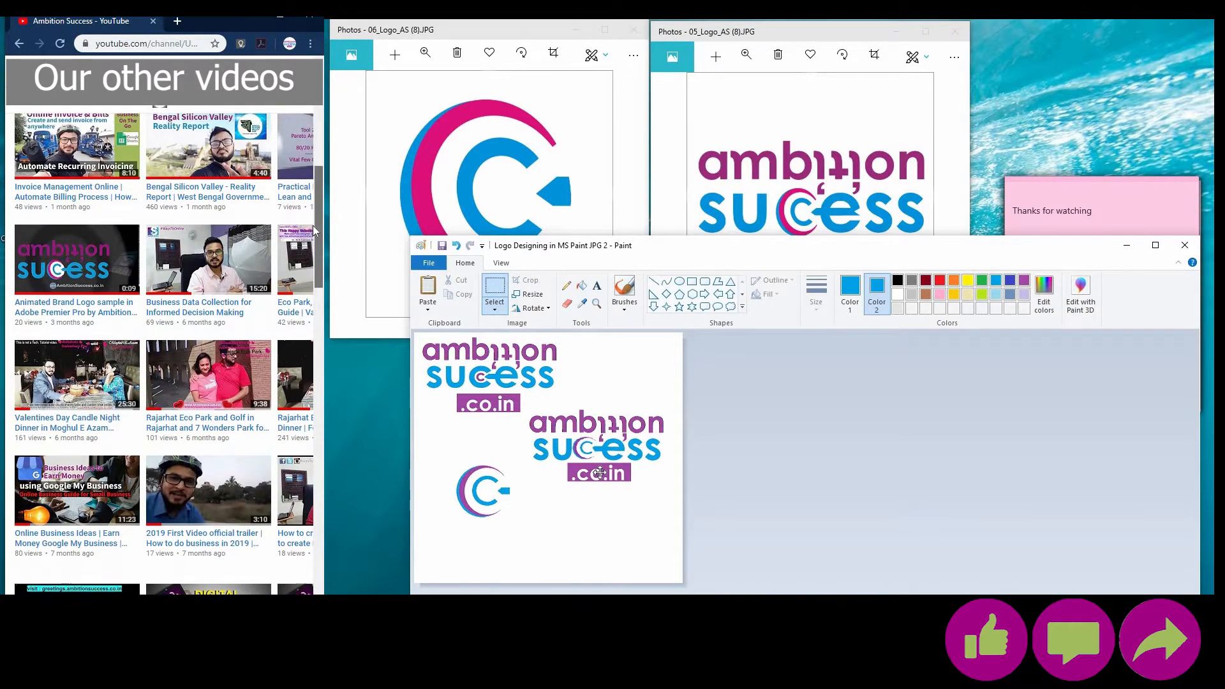
drag(600, 472, 598, 474)
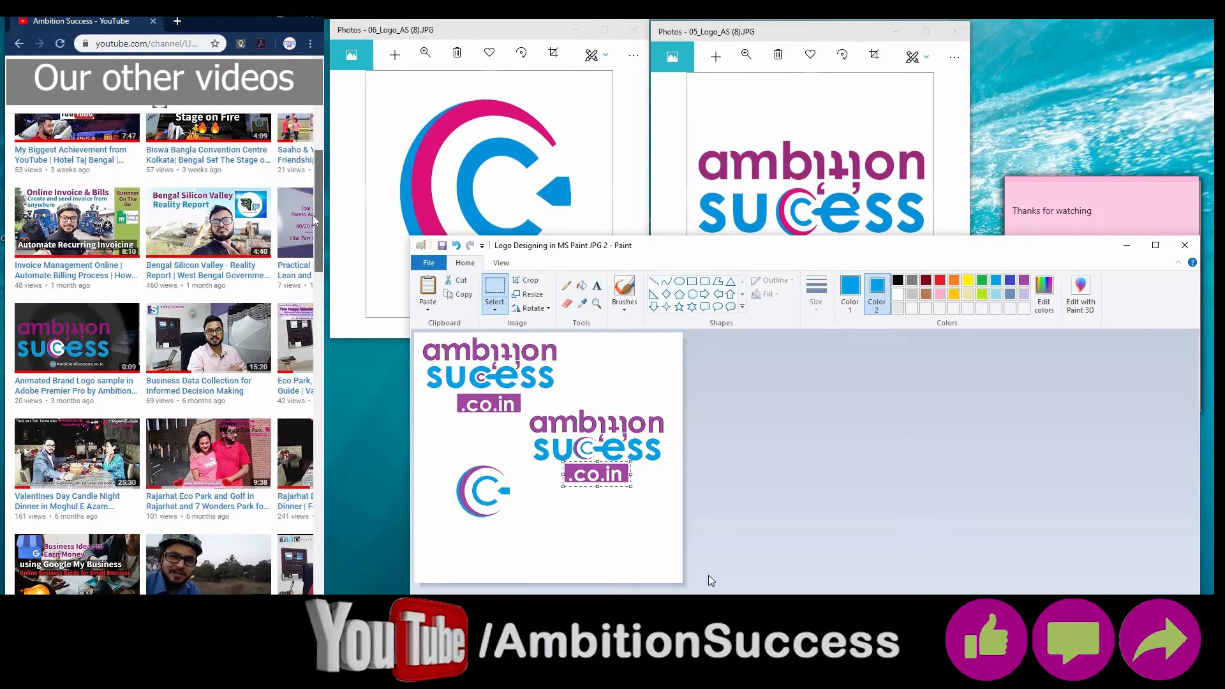
- Set both colours to white and enlarge the canvas to 1136 × 948 px
click(851, 534)
key(ctrl+z)
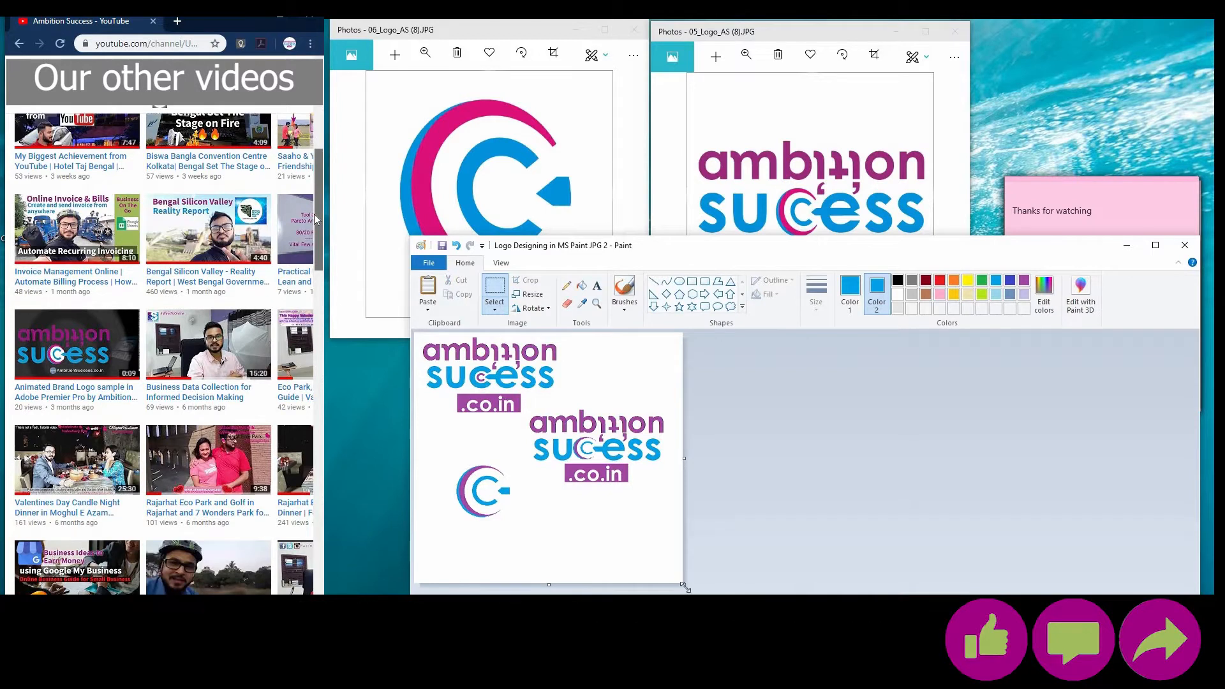
click(898, 294)
click(898, 295)
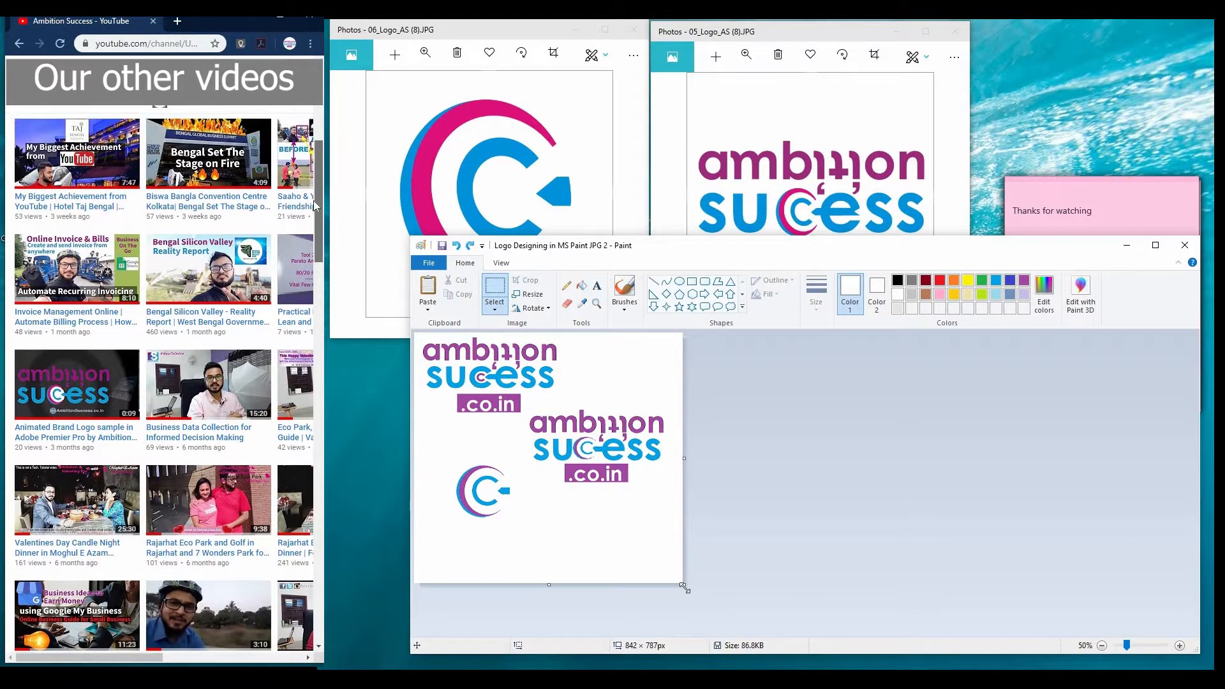
drag(684, 585, 778, 635)
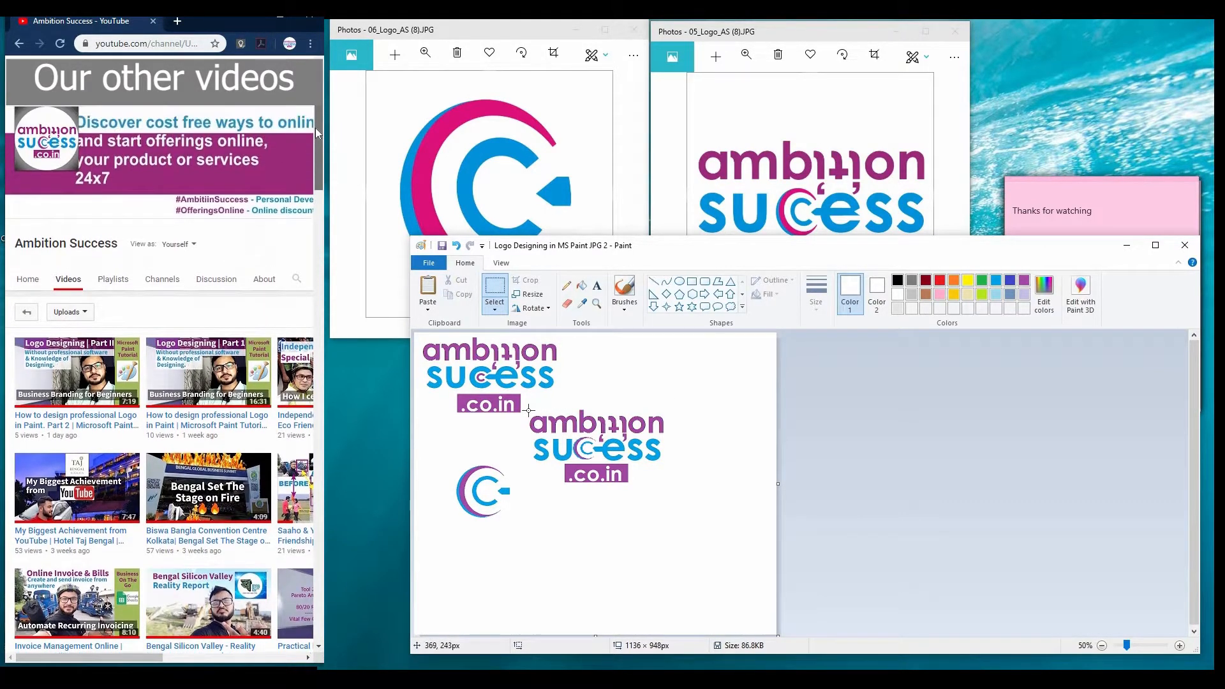
- Move the new logo to the lower part of the canvas and the large C emblem beside the original logo
mouse_move(527, 409)
mouse_down()
mouse_move(627, 487)
mouse_move(616, 575)
mouse_up()
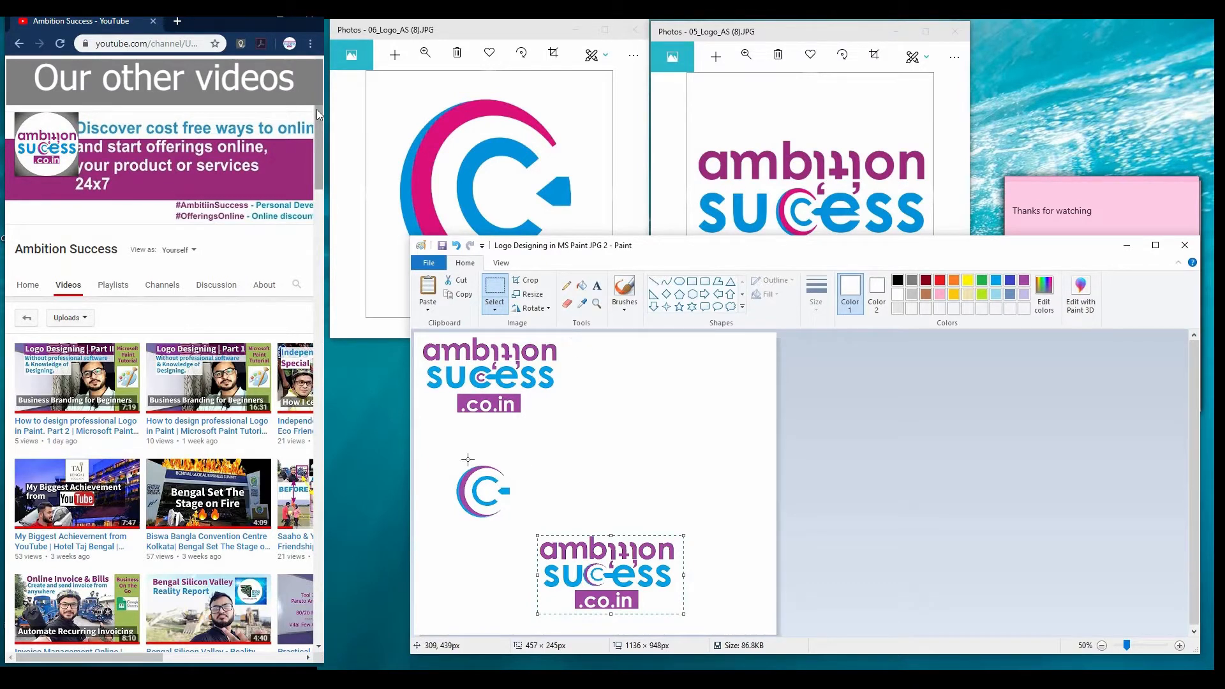
drag(446, 454, 601, 370)
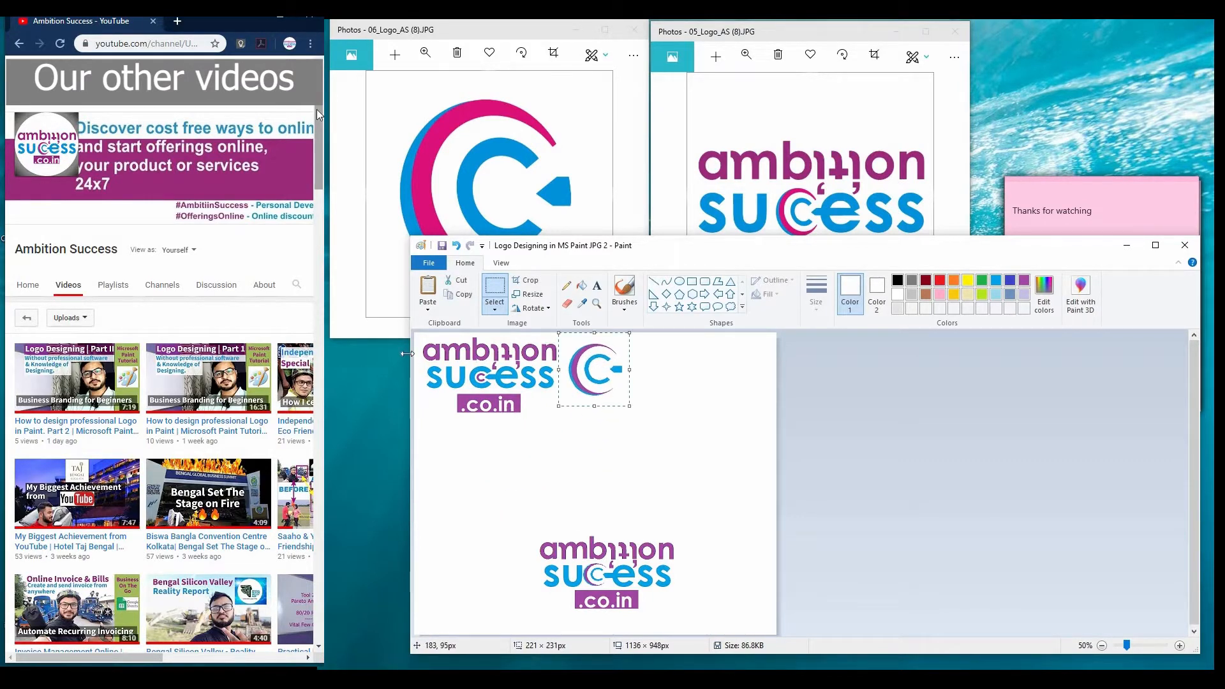
- Move the original logo and large emblem together to the lower half of the canvas, and the new logo to its top
drag(418, 339, 536, 397)
click(551, 407)
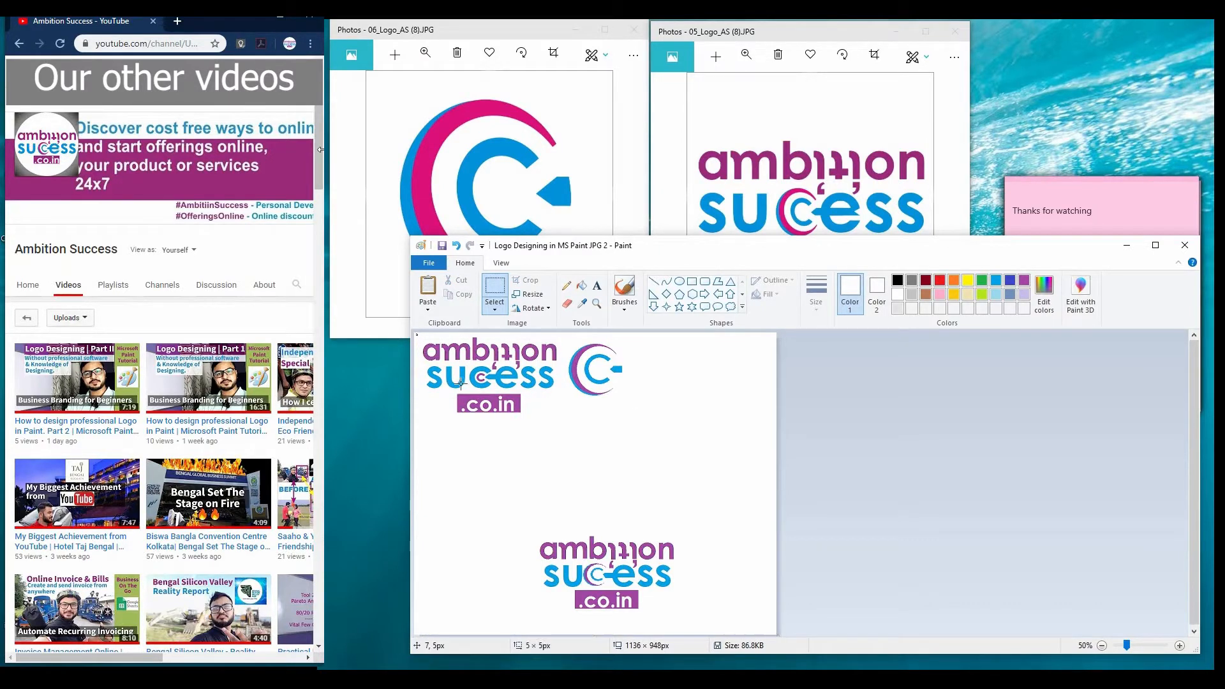
drag(418, 335, 633, 423)
drag(522, 381, 602, 486)
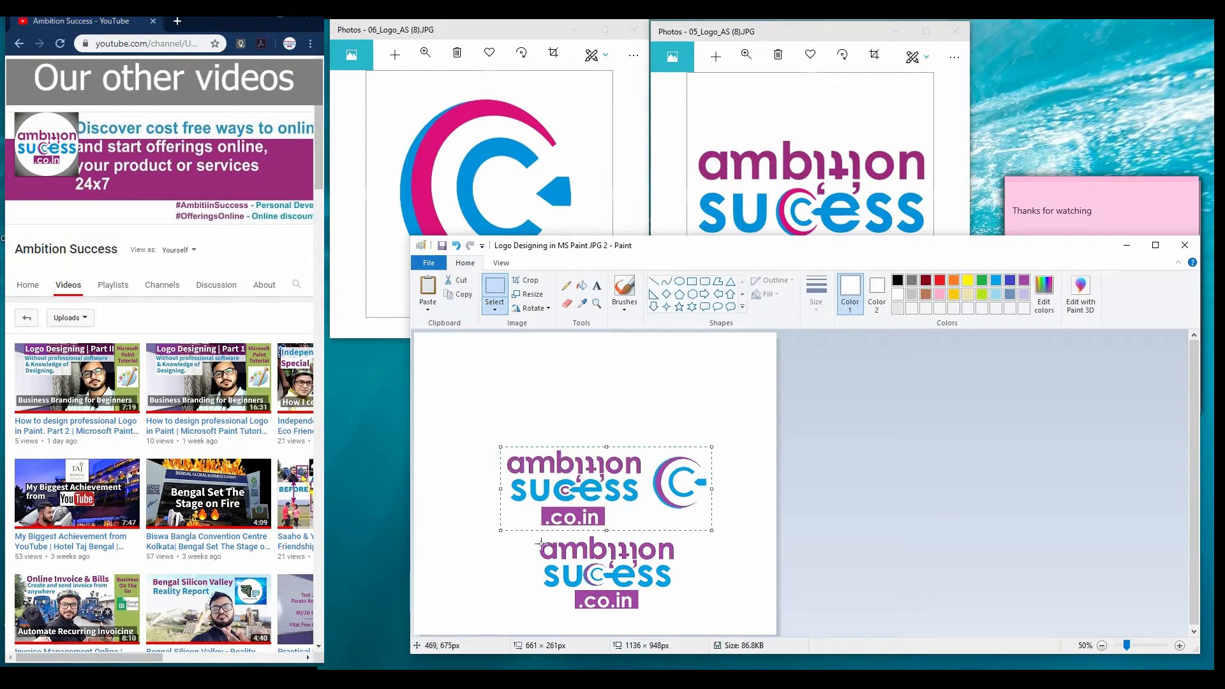
click(525, 537)
drag(529, 542, 624, 600)
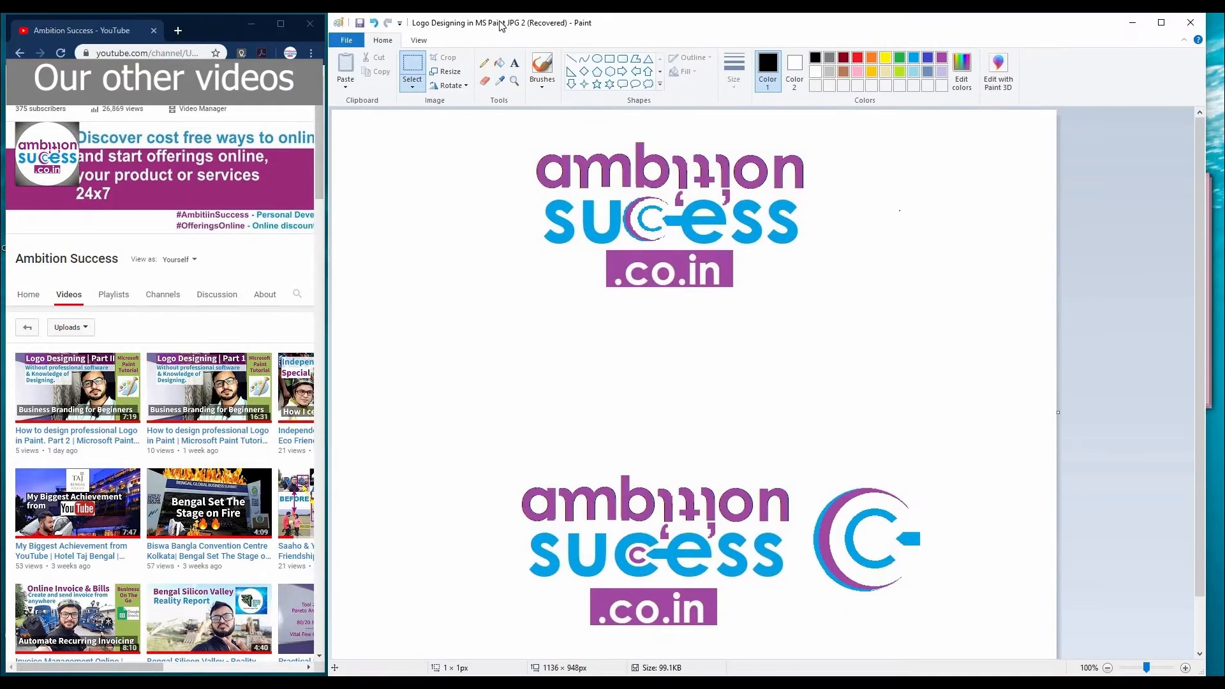